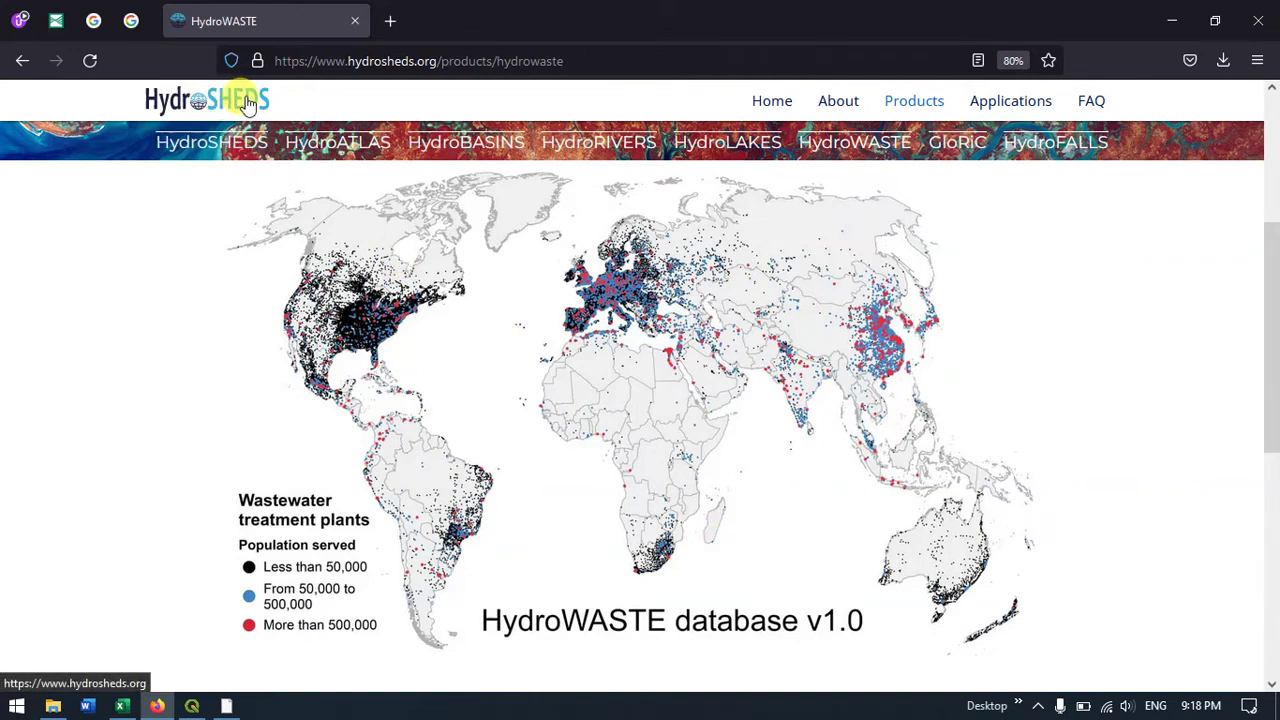
Search Google for 'hydrosheds' in a new Firefox tab, dropping the autofilled address.
{"action": "left_click", "coordinate": [390, 21]}
{"action": "left_click", "coordinate": [303, 57]}
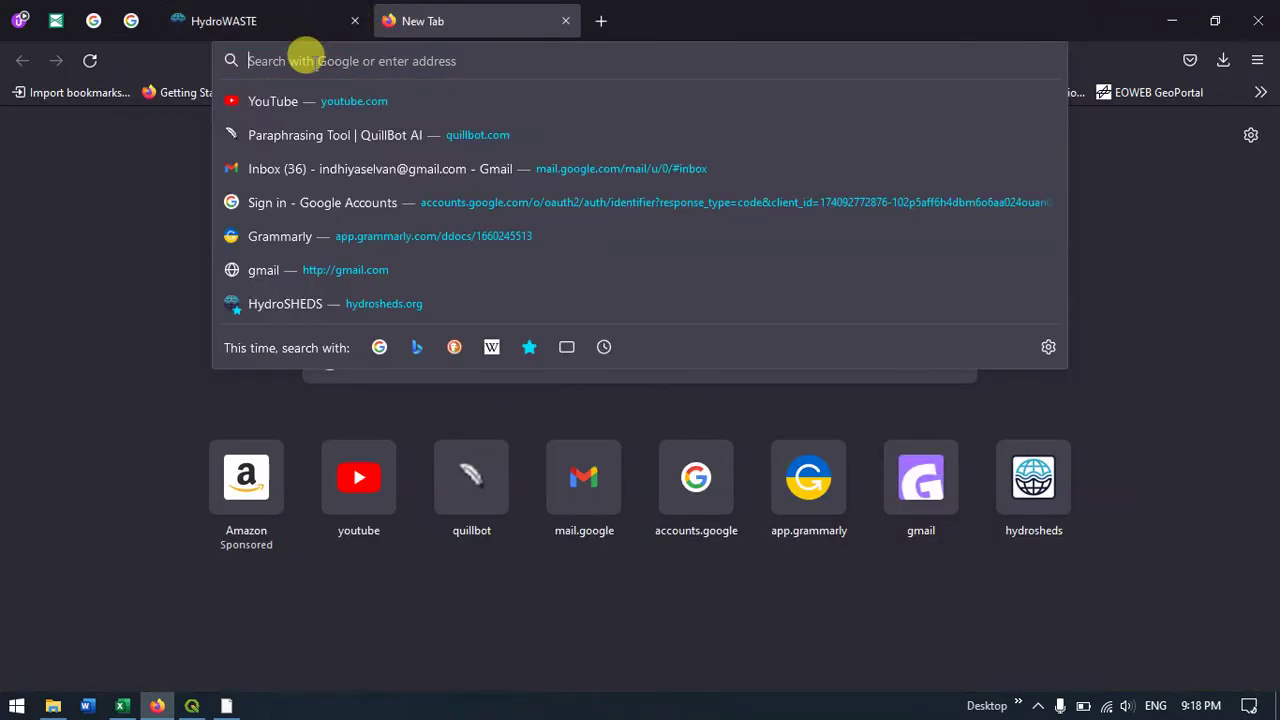
{"action": "type", "text": "hdros"}
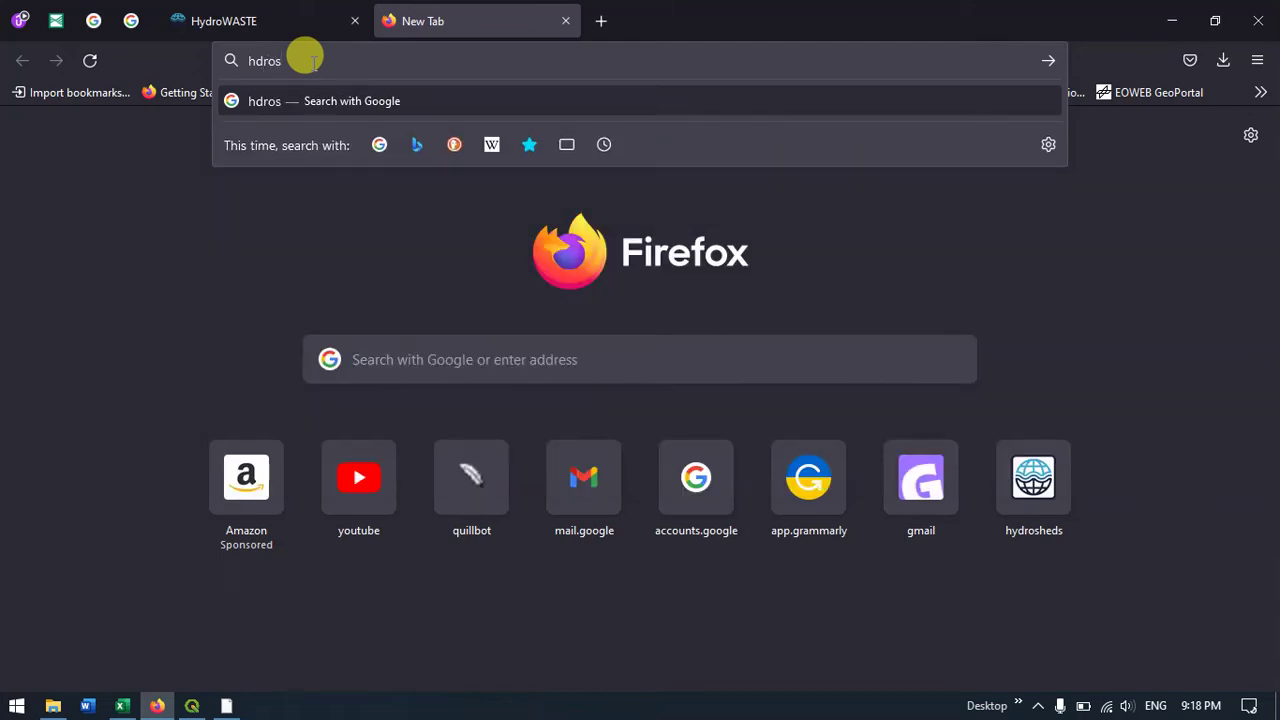
{"action": "key", "text": "BackSpace"}
{"action": "key", "text": "BackSpace"}
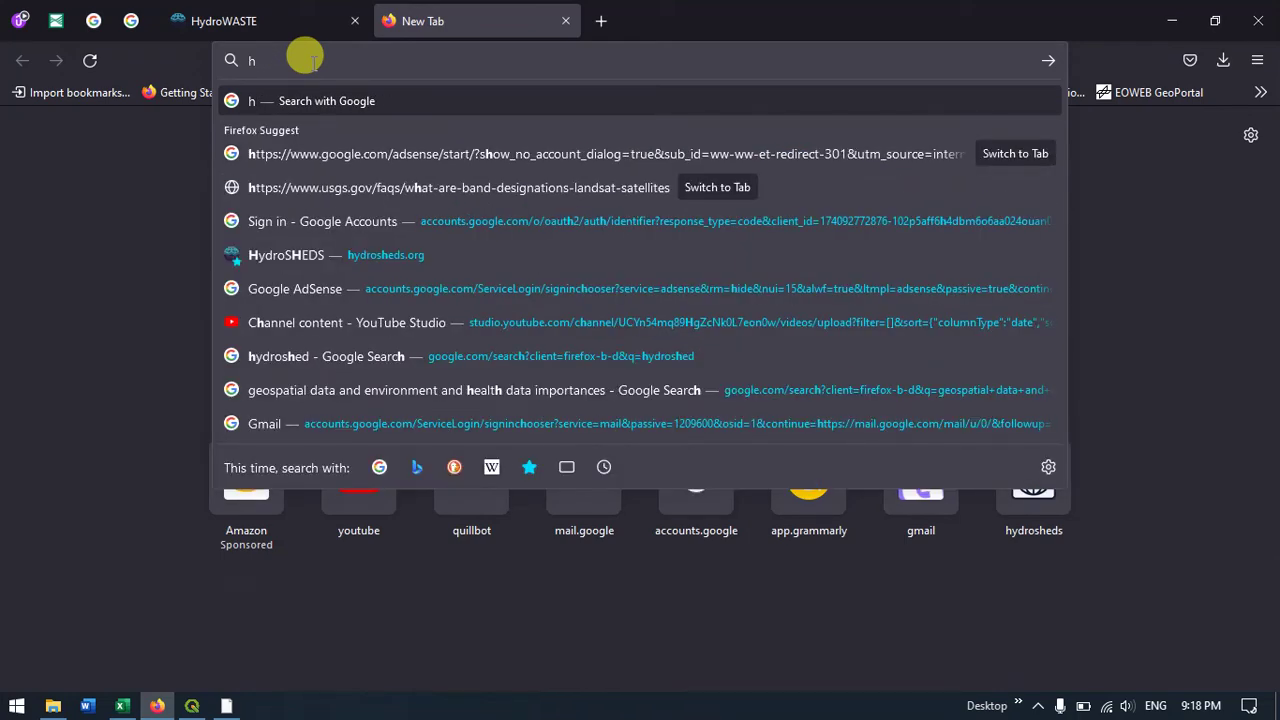
{"action": "type", "text": "ydroshed"}
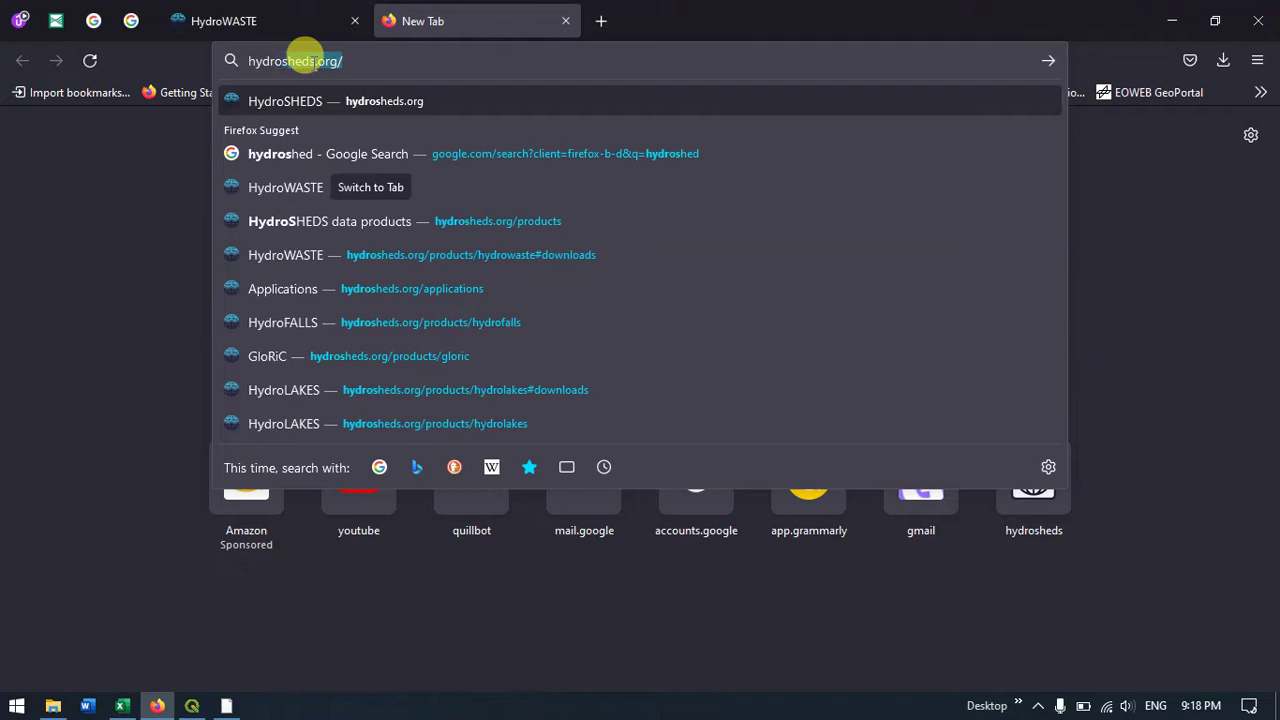
{"action": "type", "text": "s"}
{"action": "key", "text": "BackSpace"}
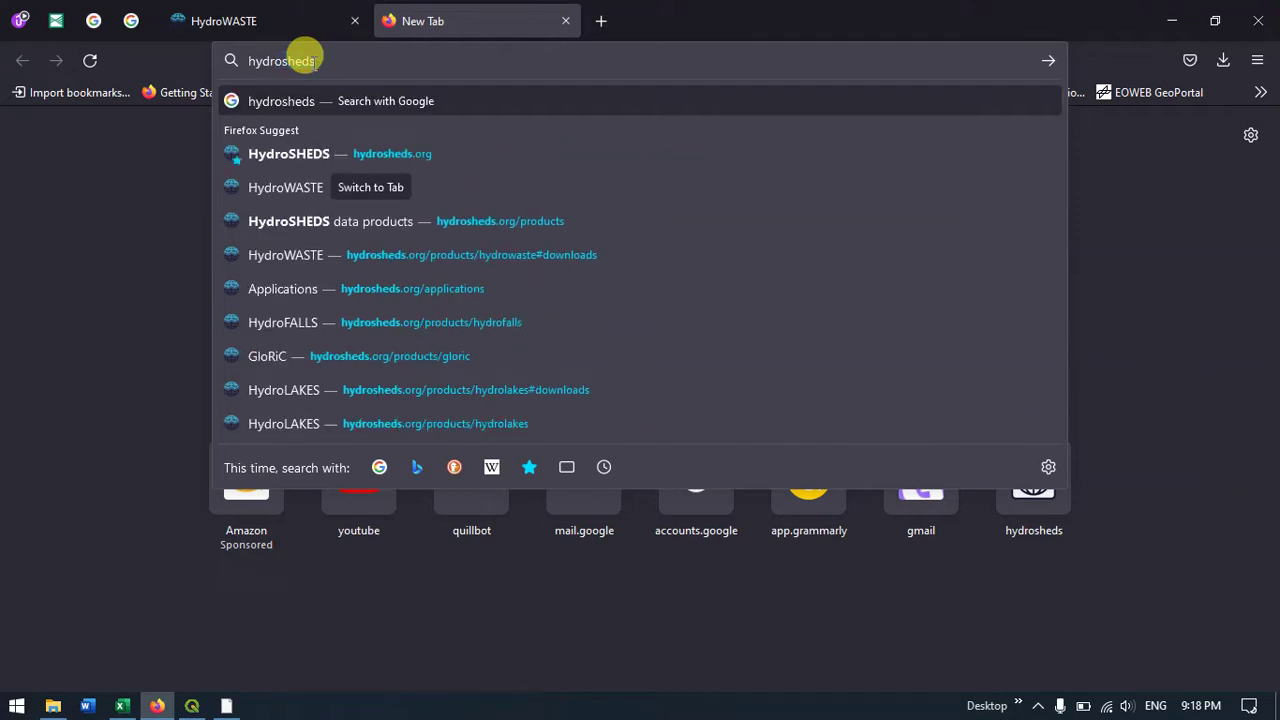
{"action": "key", "text": "Return"}
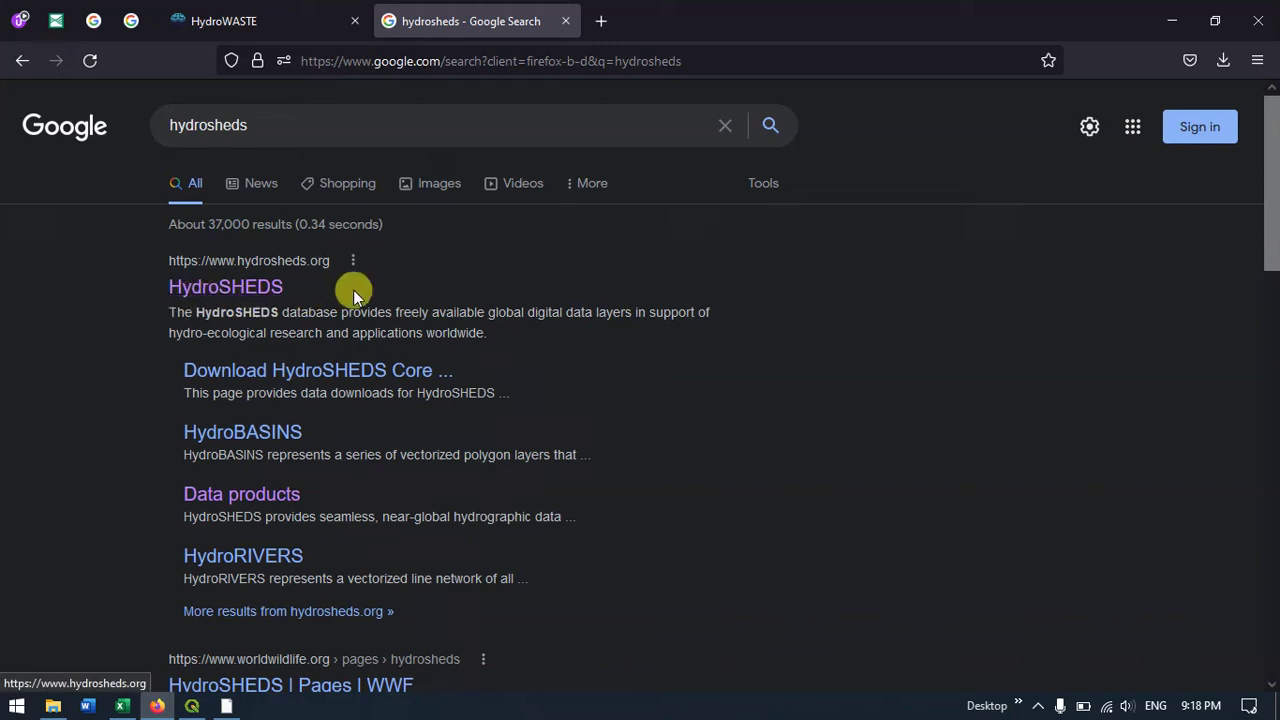
Go from the HydroSHEDS site's Products section to the HydroWASTE product page.
{"action": "scroll", "coordinate": [350, 285], "scroll_direction": "down", "scroll_amount": 2}
{"action": "scroll", "coordinate": [345, 285], "scroll_direction": "up", "scroll_amount": 2}
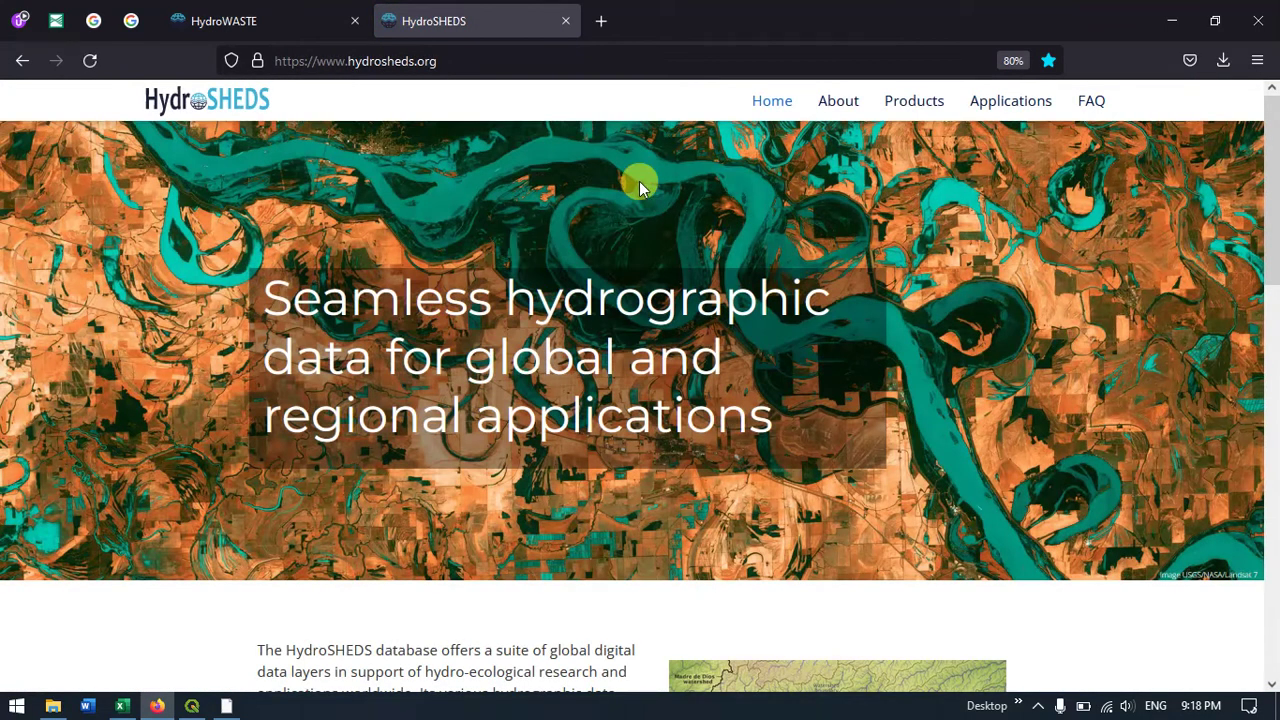
{"action": "left_click", "coordinate": [912, 111]}
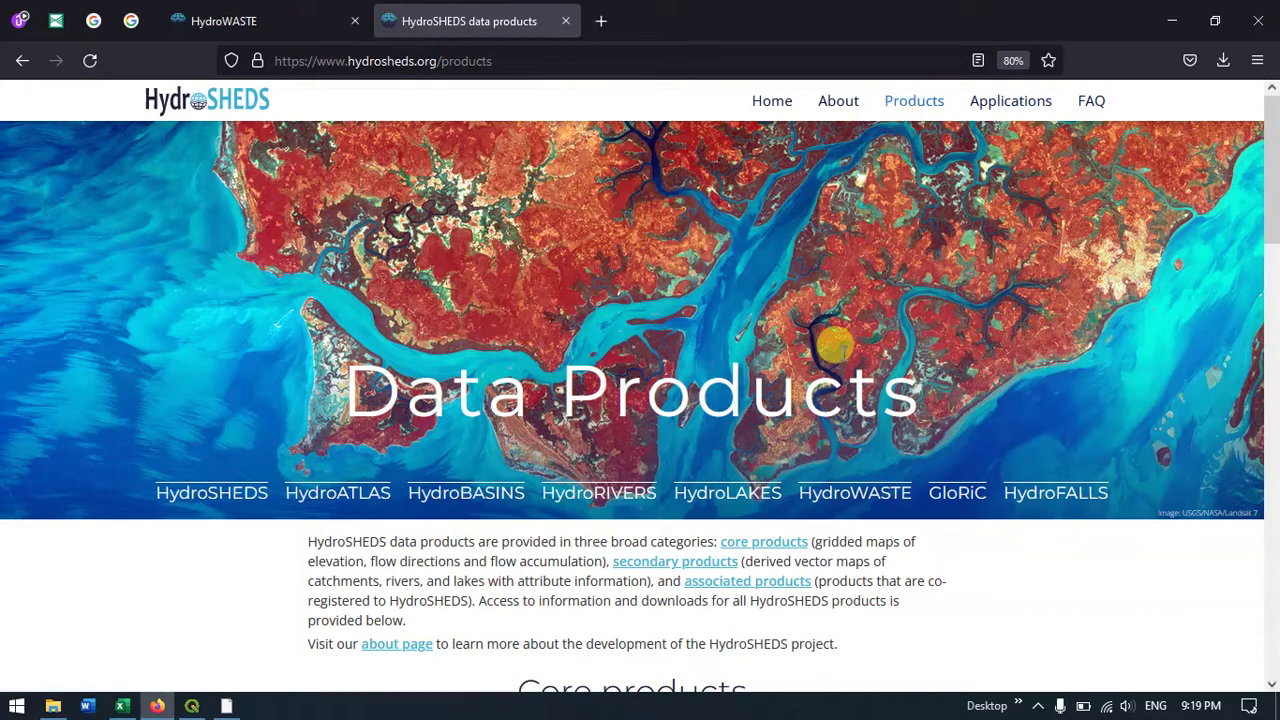
{"action": "left_click", "coordinate": [857, 497]}
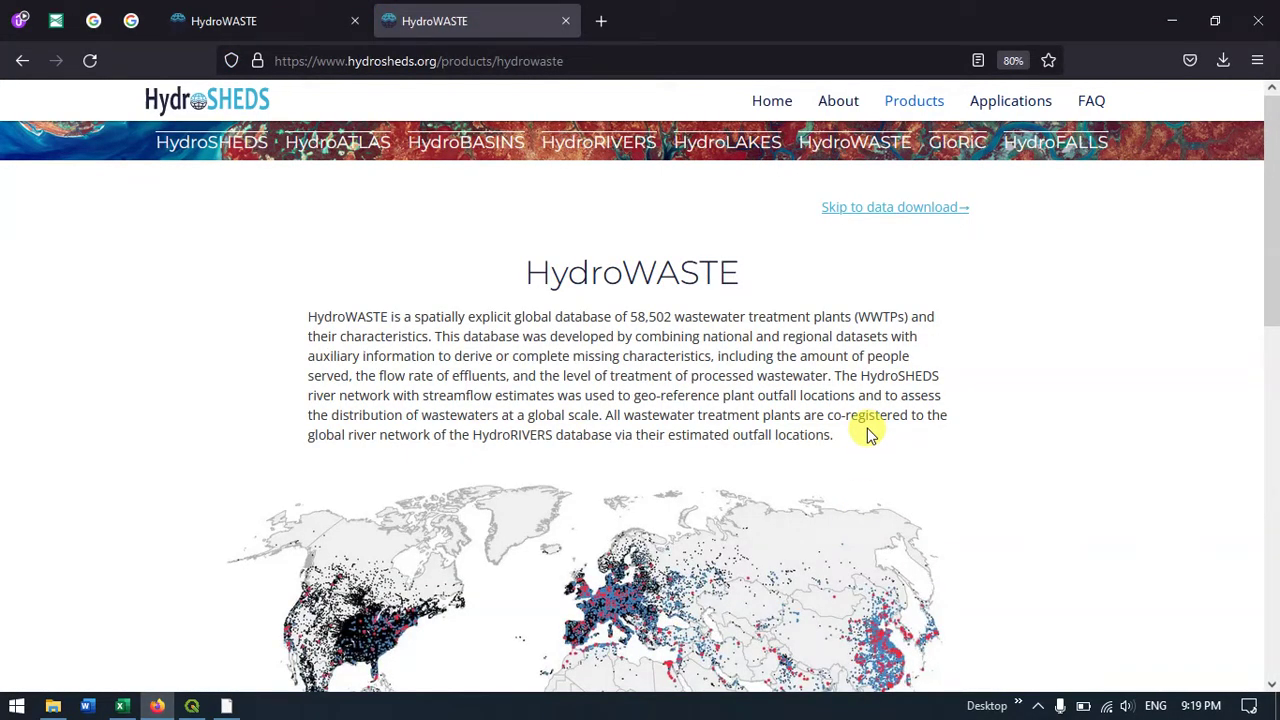
Read down the HydroWASTE page to Data download and get the 2.3 MB zip.
{"action": "scroll", "coordinate": [868, 435], "scroll_direction": "down", "scroll_amount": 3}
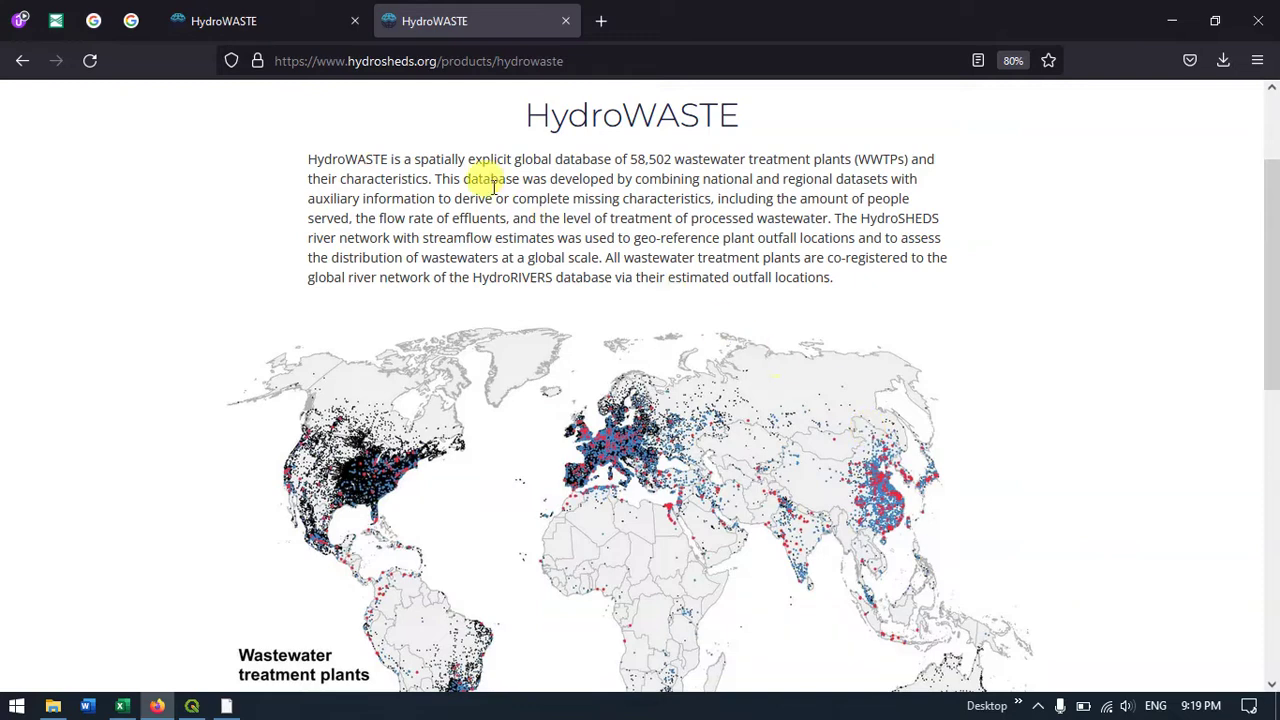
{"action": "left_click_drag", "start_coordinate": [308, 165], "coordinate": [571, 157]}
{"action": "left_click", "coordinate": [598, 162]}
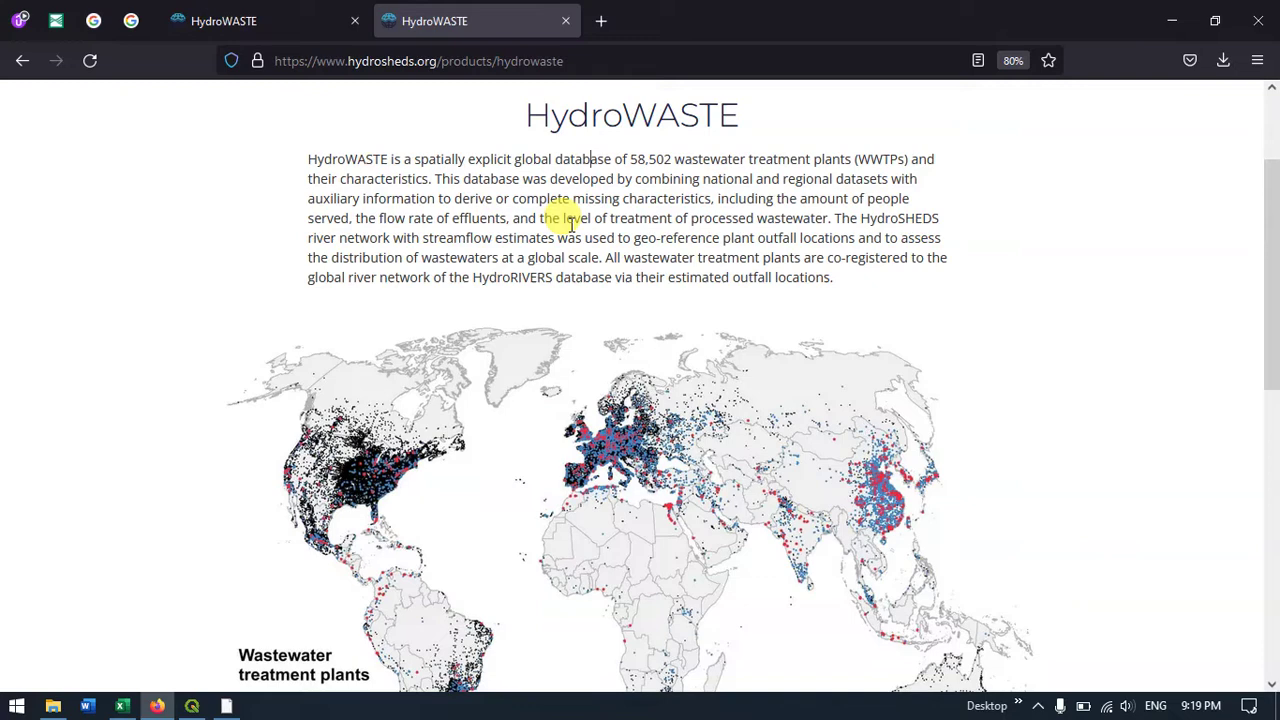
{"action": "scroll", "coordinate": [649, 203], "scroll_direction": "down", "scroll_amount": 2}
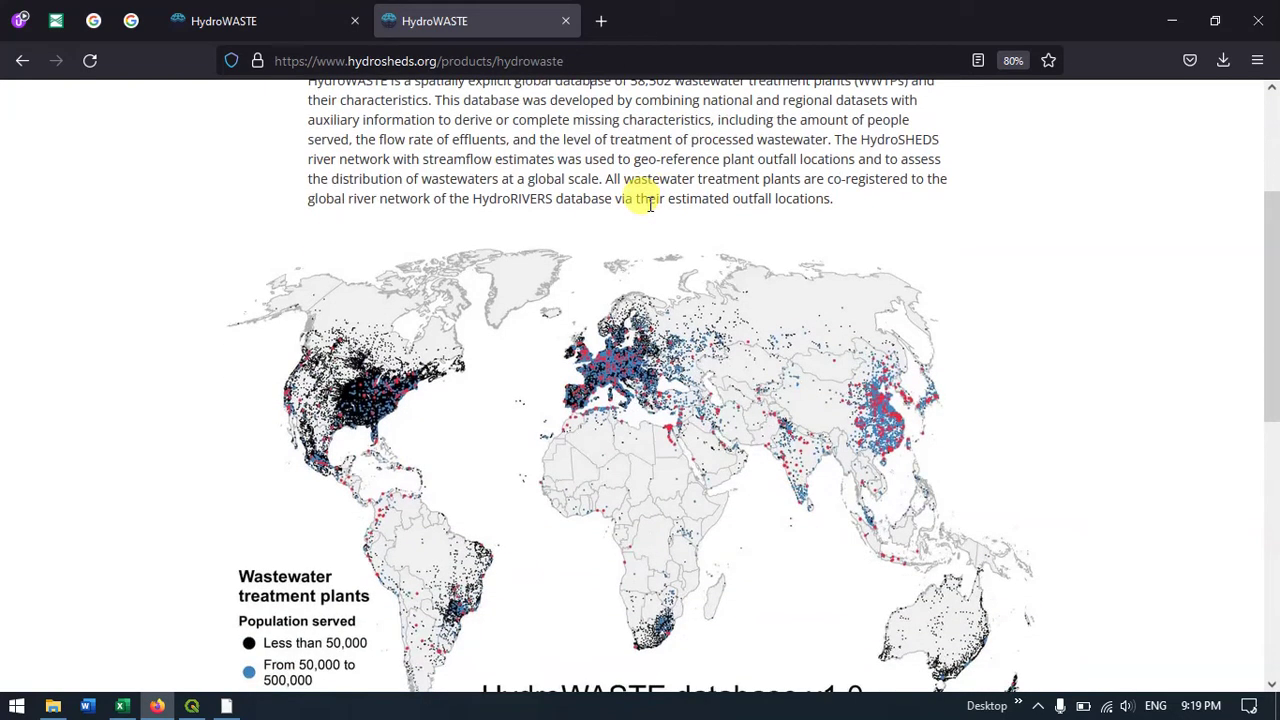
{"action": "scroll", "coordinate": [649, 203], "scroll_direction": "down", "scroll_amount": 4}
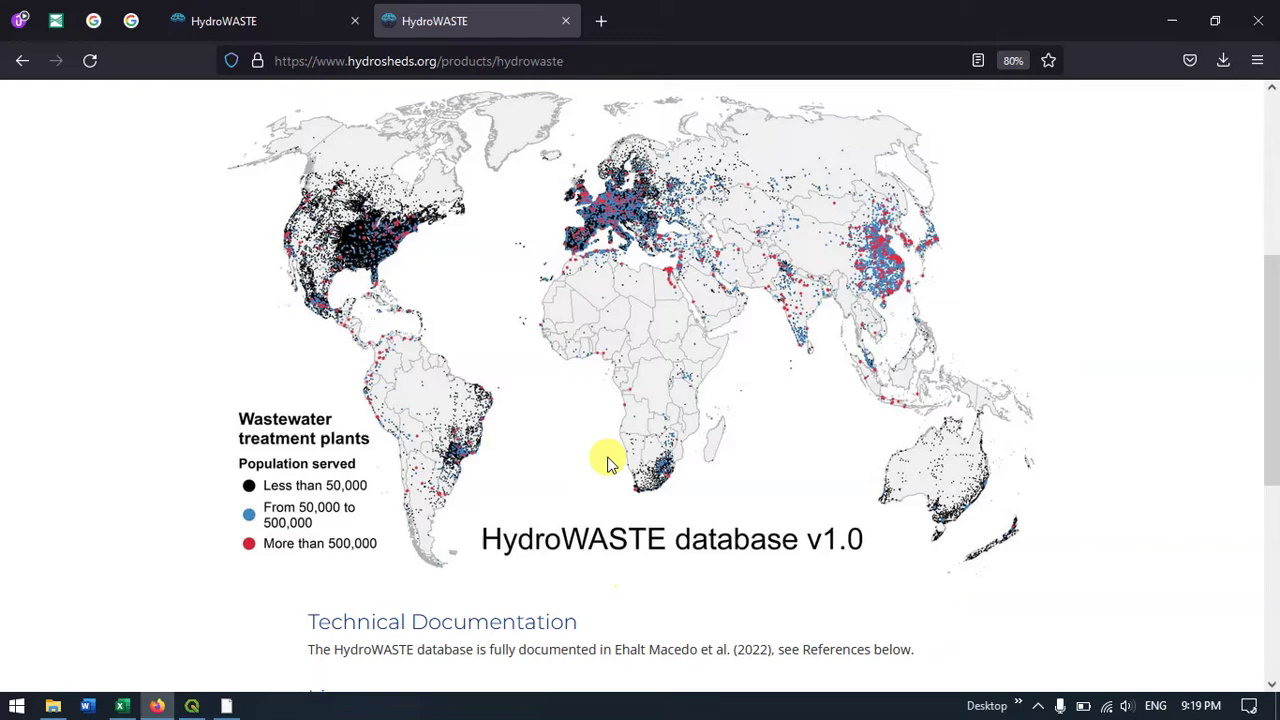
{"action": "scroll", "coordinate": [613, 452], "scroll_direction": "down", "scroll_amount": 1}
{"action": "scroll", "coordinate": [610, 445], "scroll_direction": "down", "scroll_amount": 5}
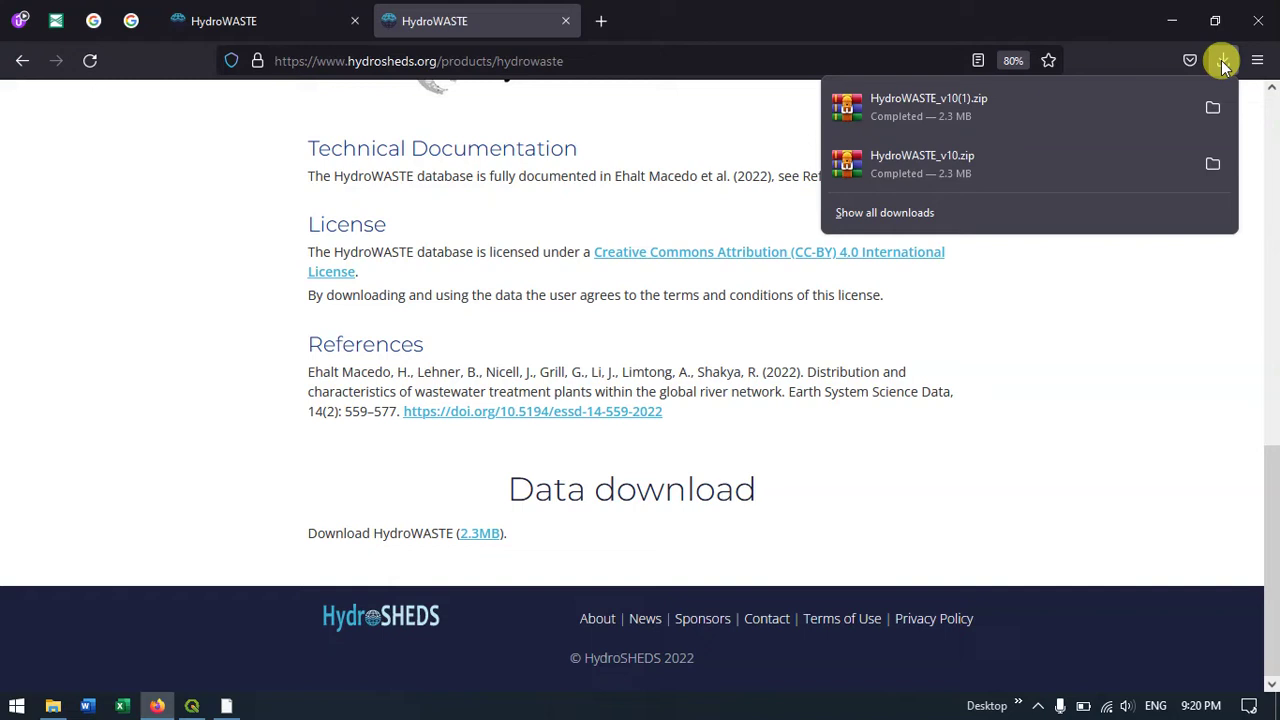
Extract HydroWASTE_v10(1).zip into the Data folder, overwriting existing files with Yes to All.
{"action": "left_click", "coordinate": [1212, 107]}
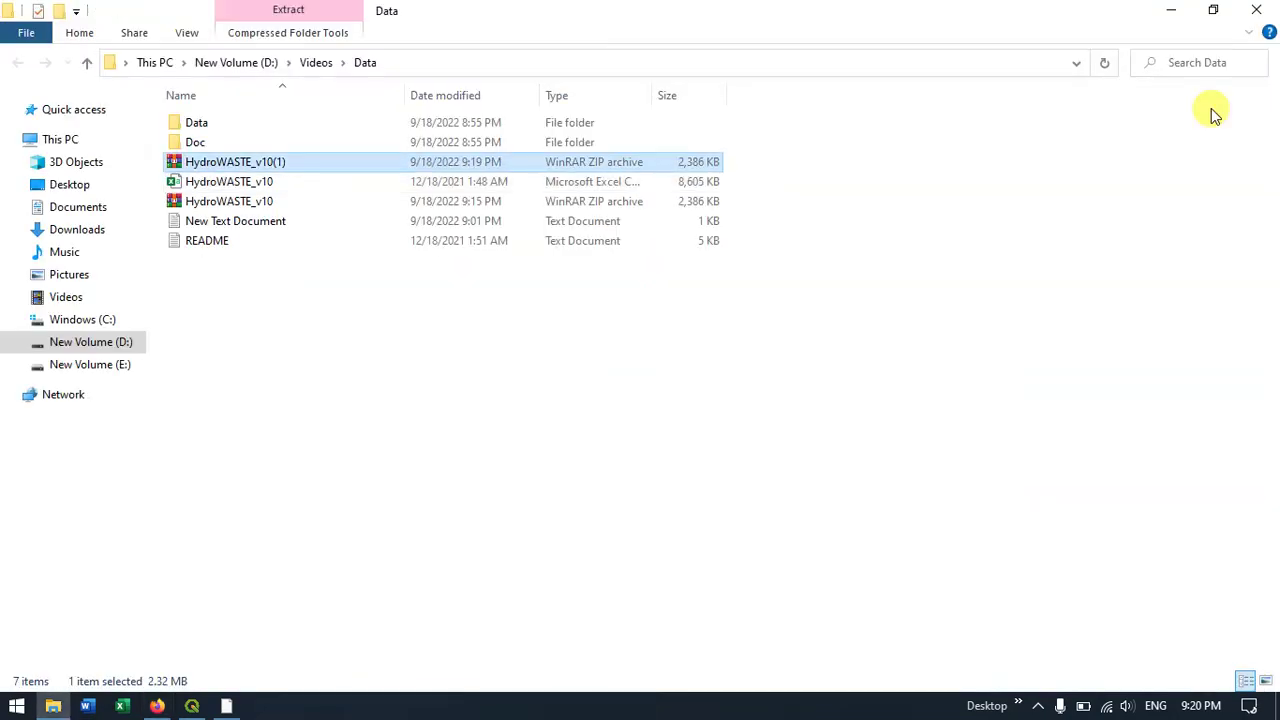
{"action": "right_click", "coordinate": [290, 168]}
{"action": "left_click", "coordinate": [234, 309]}
{"action": "left_click", "coordinate": [234, 309]}
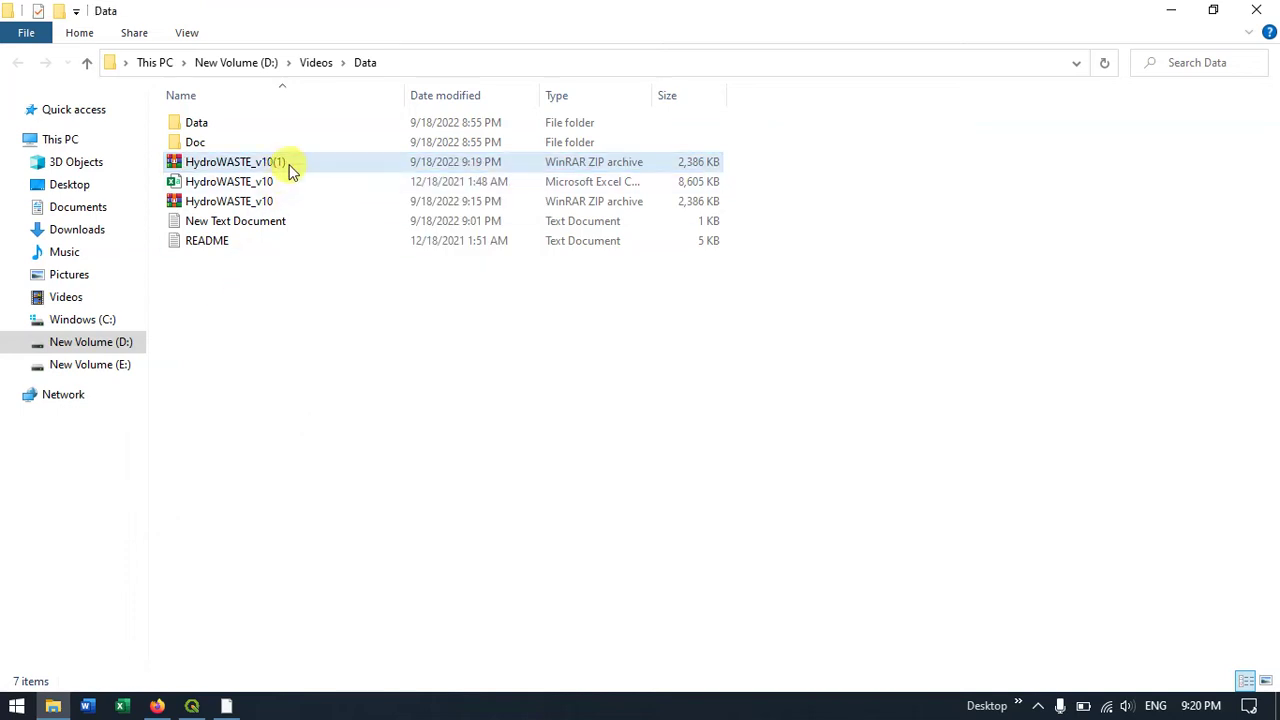
{"action": "right_click", "coordinate": [290, 168]}
{"action": "left_click", "coordinate": [234, 286]}
{"action": "right_click", "coordinate": [248, 168]}
{"action": "left_click", "coordinate": [300, 237]}
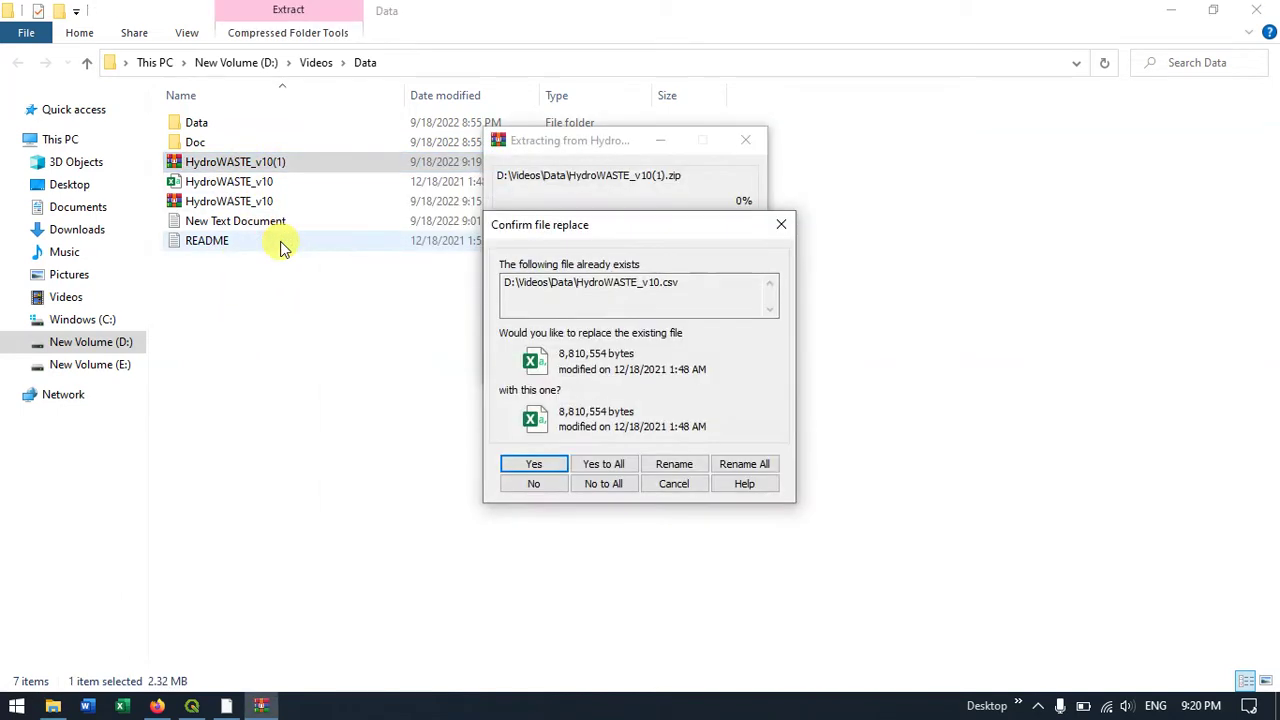
{"action": "left_click", "coordinate": [588, 466]}
Refresh the folder and open HydroWASTE_v10.csv.
{"action": "right_click", "coordinate": [389, 341]}
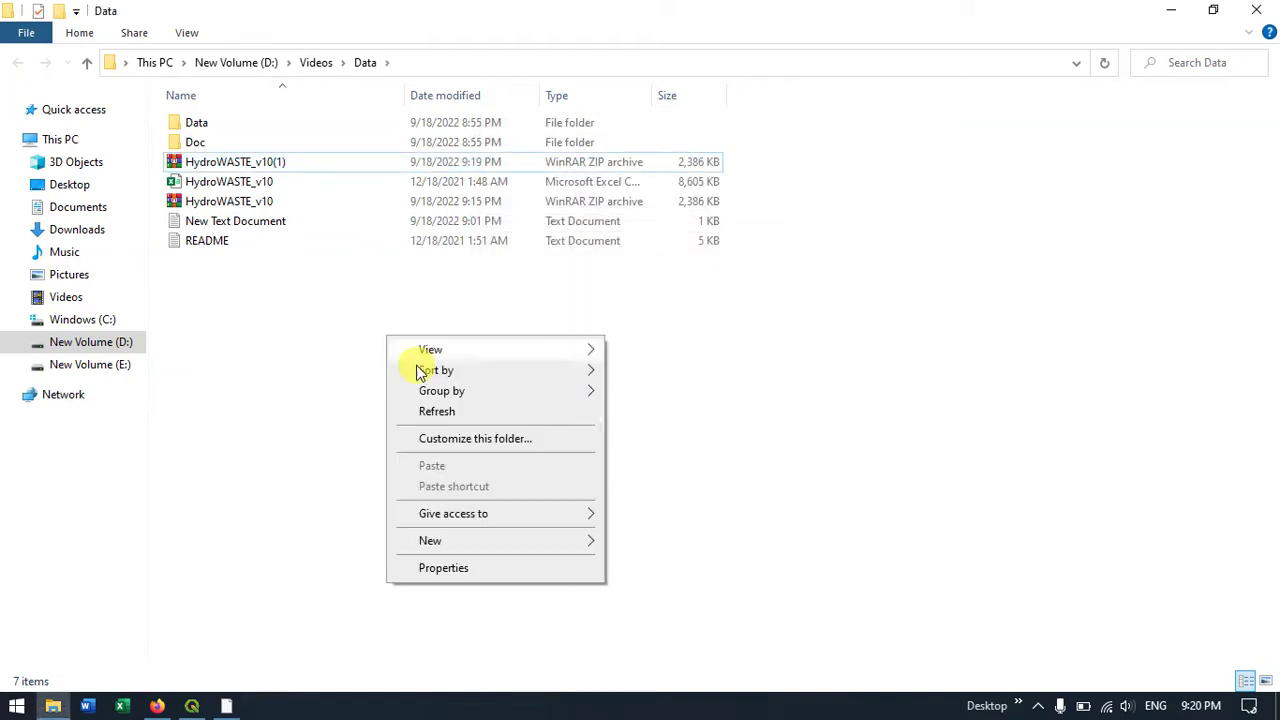
{"action": "left_click", "coordinate": [437, 411]}
{"action": "left_click", "coordinate": [253, 189]}
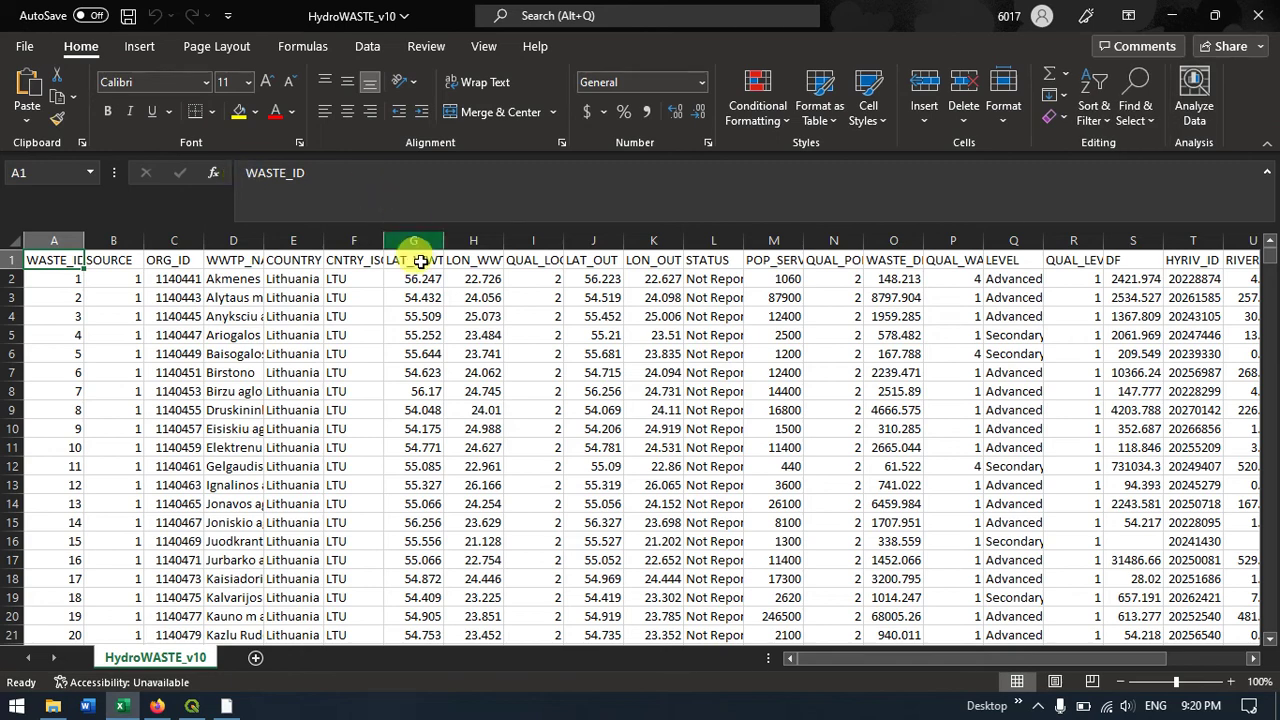
Widen columns D, F and I so plant names, CNTRY_ISO and QUAL_LOC show fully.
{"action": "left_click", "coordinate": [398, 353]}
{"action": "left_click_drag", "start_coordinate": [264, 241], "coordinate": [310, 246]}
{"action": "left_click", "coordinate": [268, 279]}
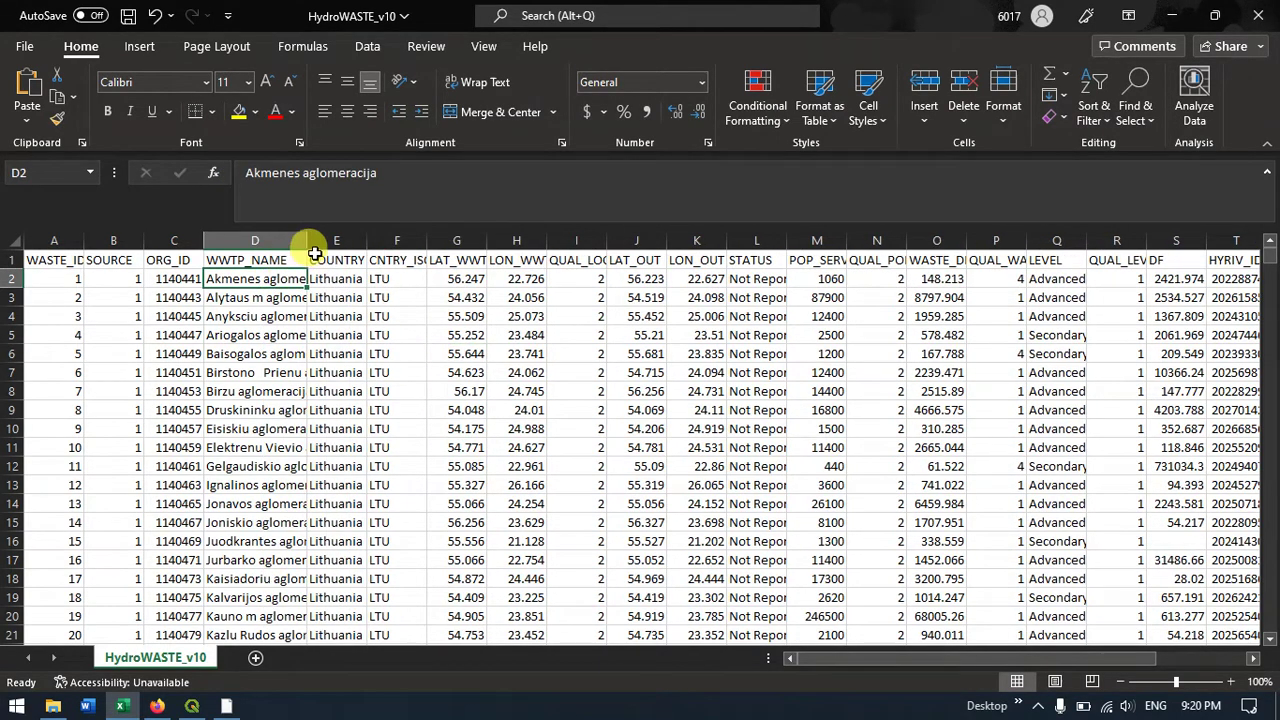
{"action": "left_click", "coordinate": [400, 279]}
{"action": "left_click_drag", "start_coordinate": [426, 241], "coordinate": [447, 248]}
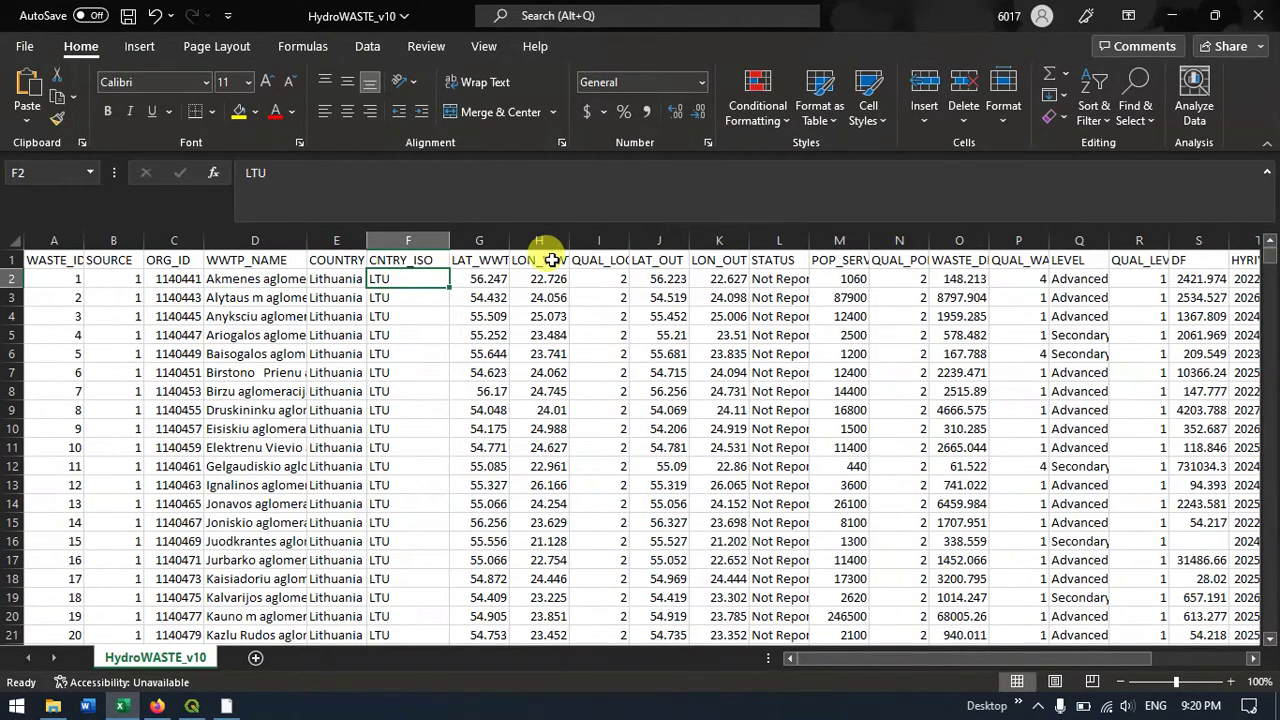
{"action": "left_click", "coordinate": [490, 297]}
{"action": "left_click", "coordinate": [543, 293]}
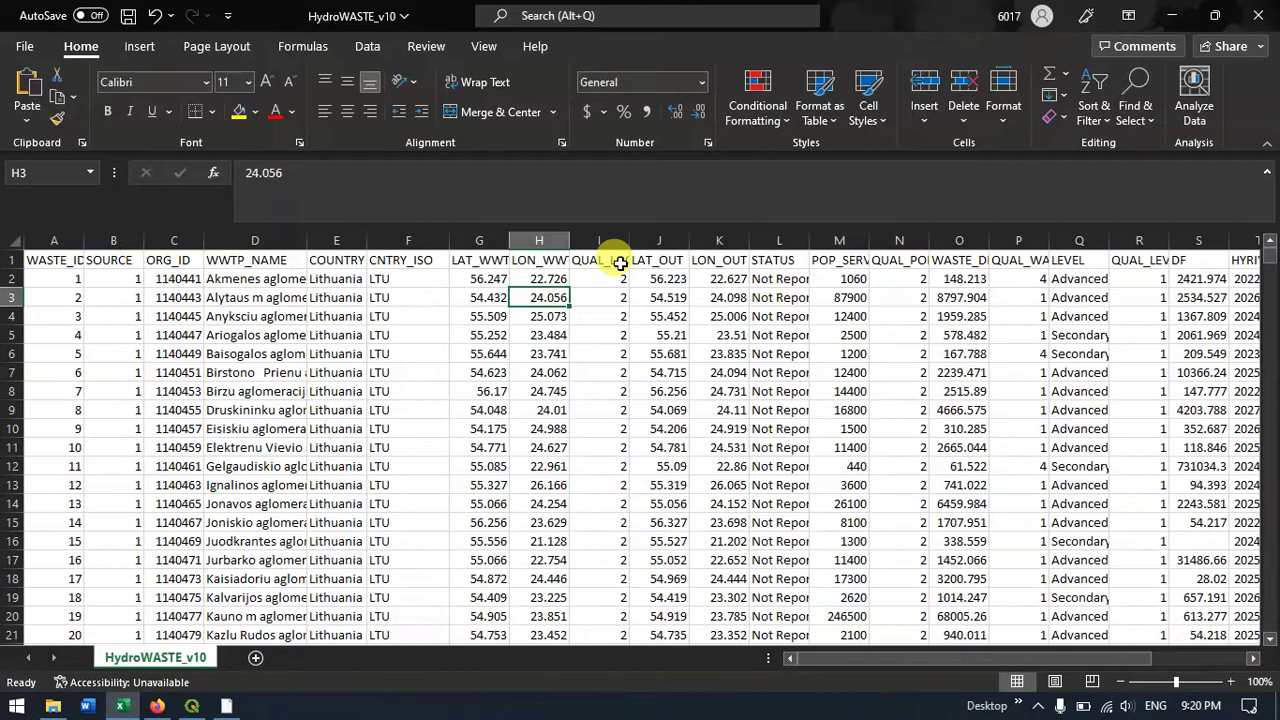
{"action": "left_click_drag", "start_coordinate": [628, 241], "coordinate": [690, 260]}
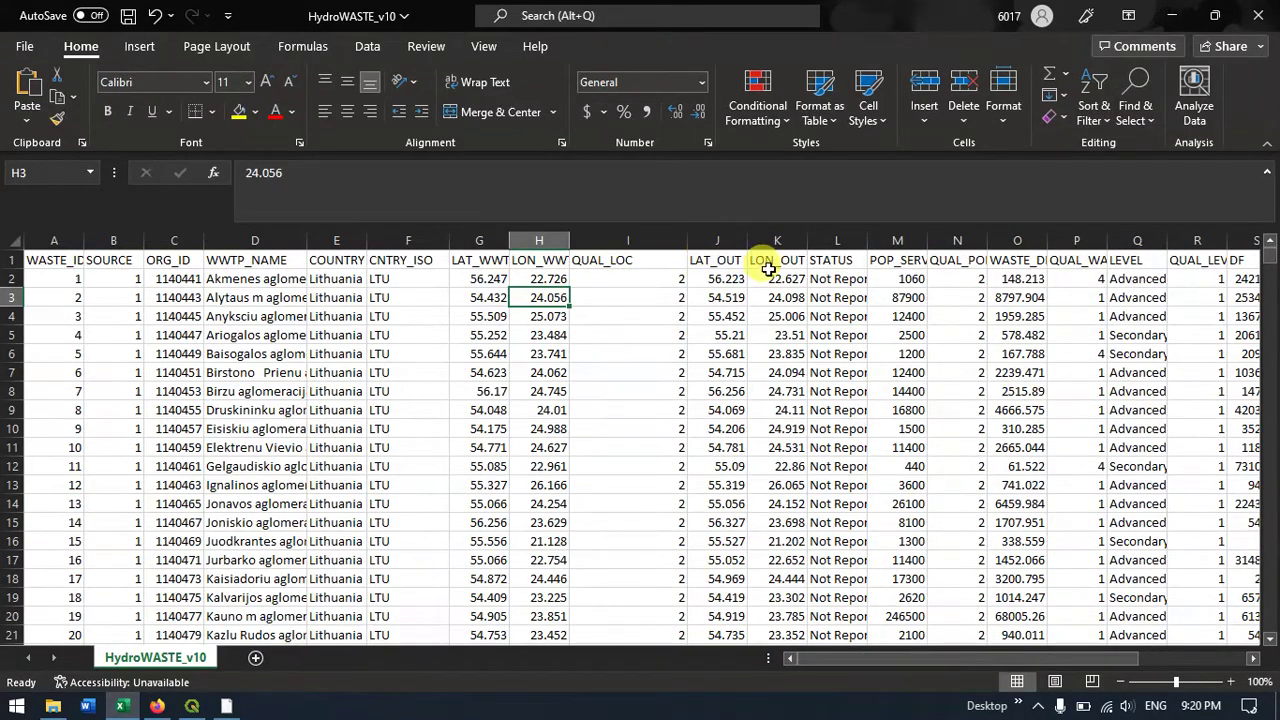
Widen STATUS to fit 'Not Reported', widen POP_SERVED, and autofit RIVER_DIS.
{"action": "left_click", "coordinate": [849, 295]}
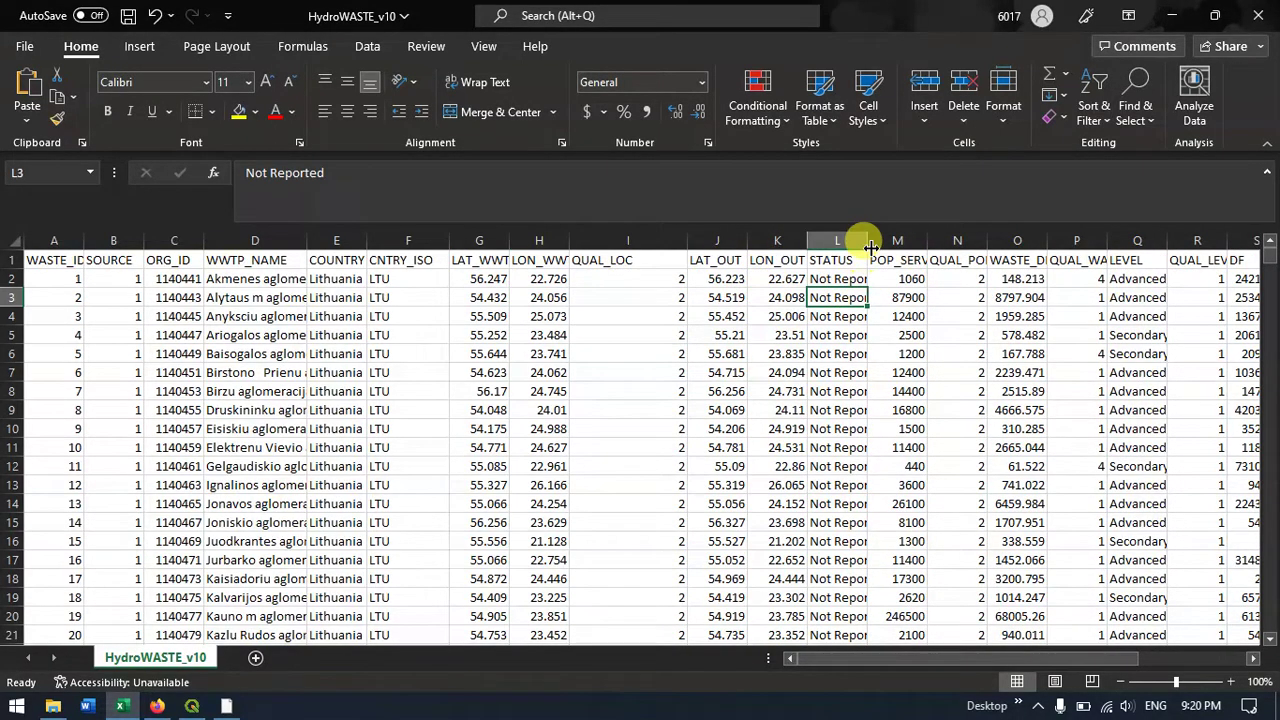
{"action": "left_click_drag", "start_coordinate": [866, 240], "coordinate": [998, 246]}
{"action": "left_click", "coordinate": [934, 280]}
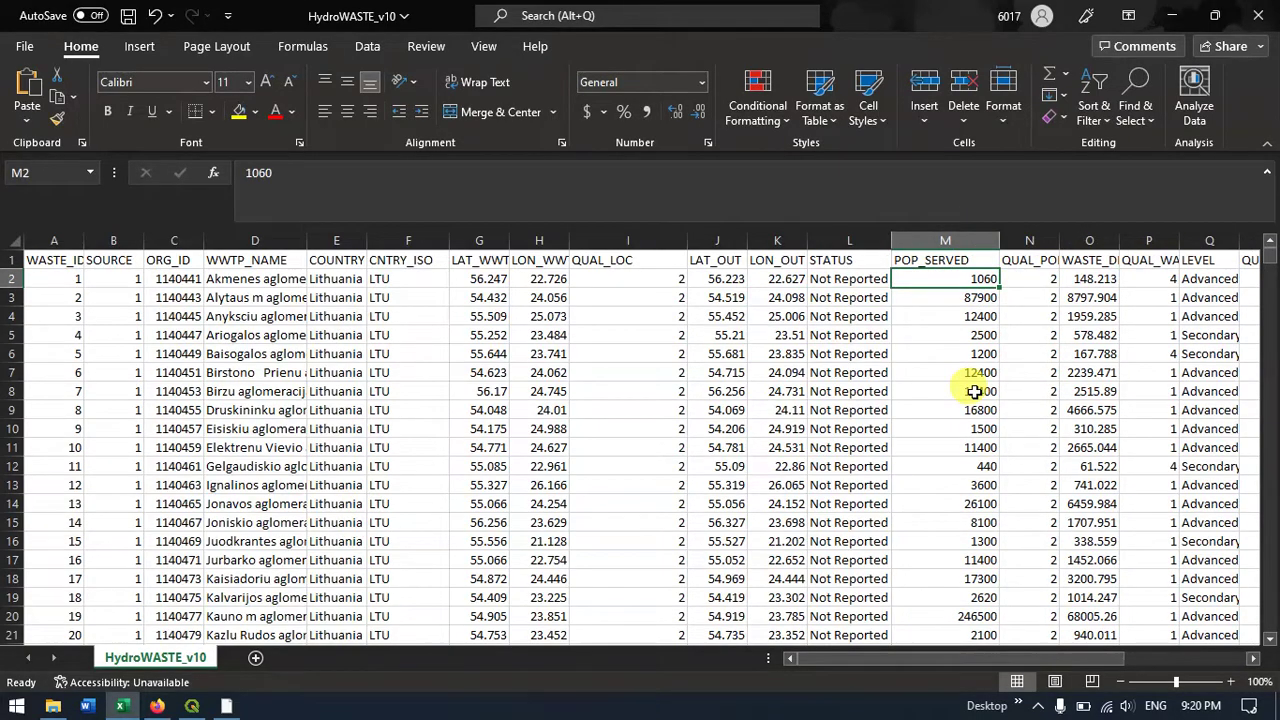
{"action": "left_click_drag", "start_coordinate": [951, 661], "coordinate": [1094, 657]}
{"action": "left_click", "coordinate": [908, 375]}
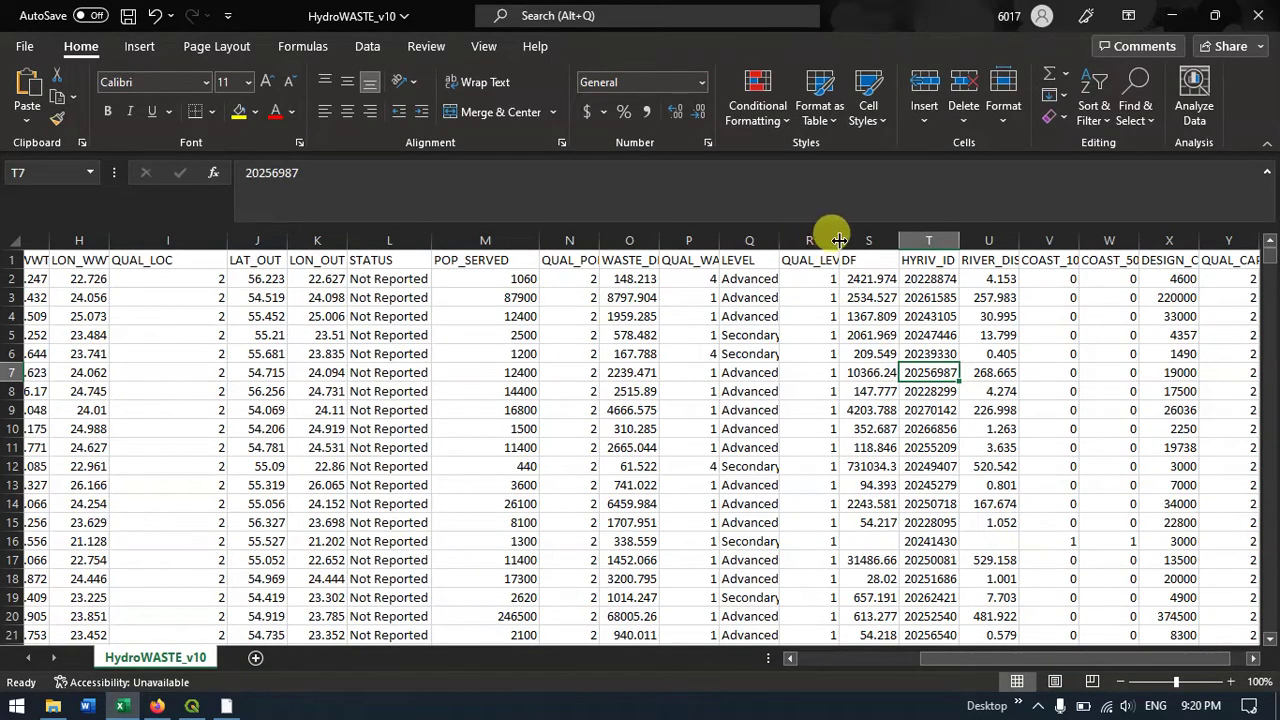
{"action": "left_click", "coordinate": [1078, 279]}
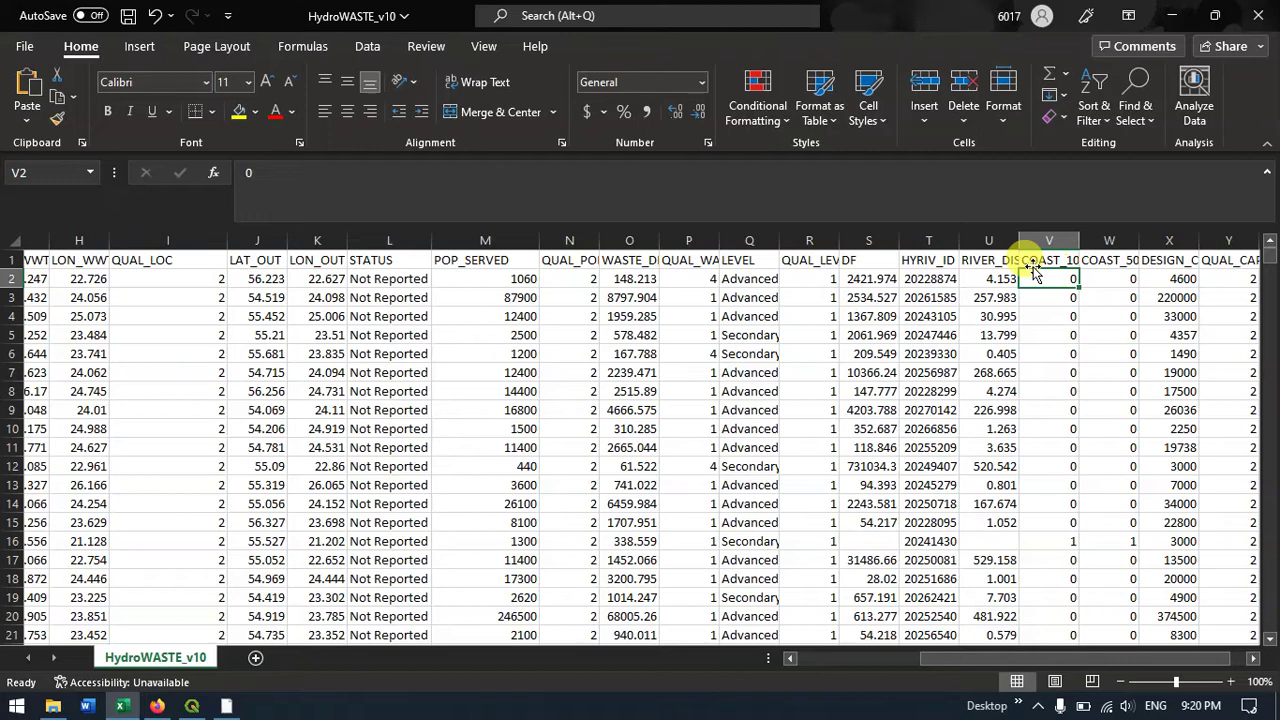
{"action": "double_click", "coordinate": [1019, 240]}
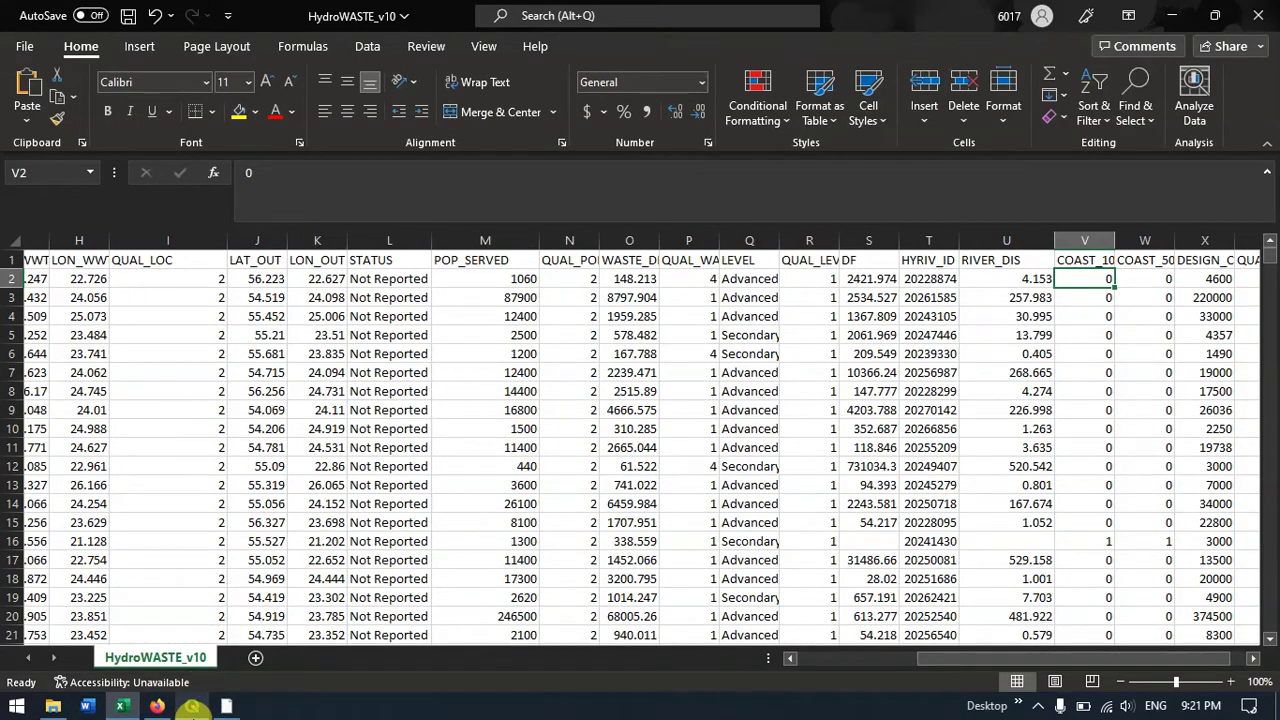
{"action": "left_click", "coordinate": [192, 706]}
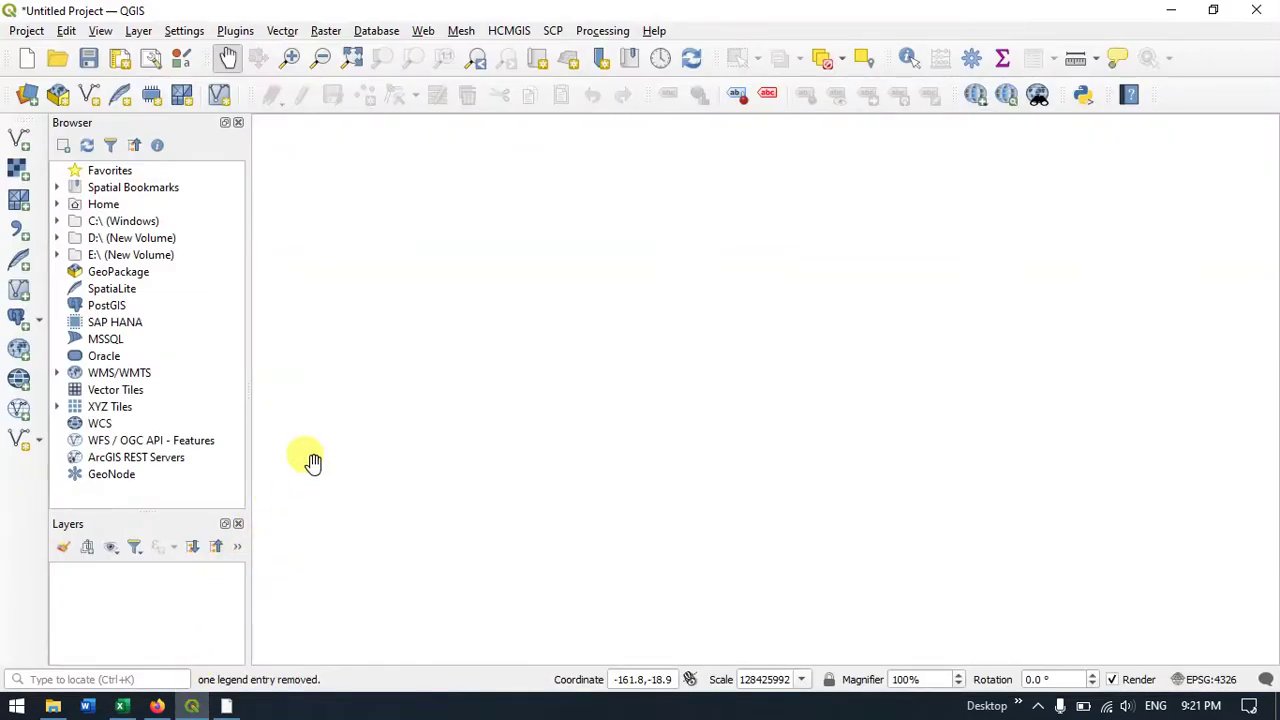
Add HydroWASTE_v10.csv as a delimited text point layer in EPSG:4326.
{"action": "left_click", "coordinate": [28, 243]}
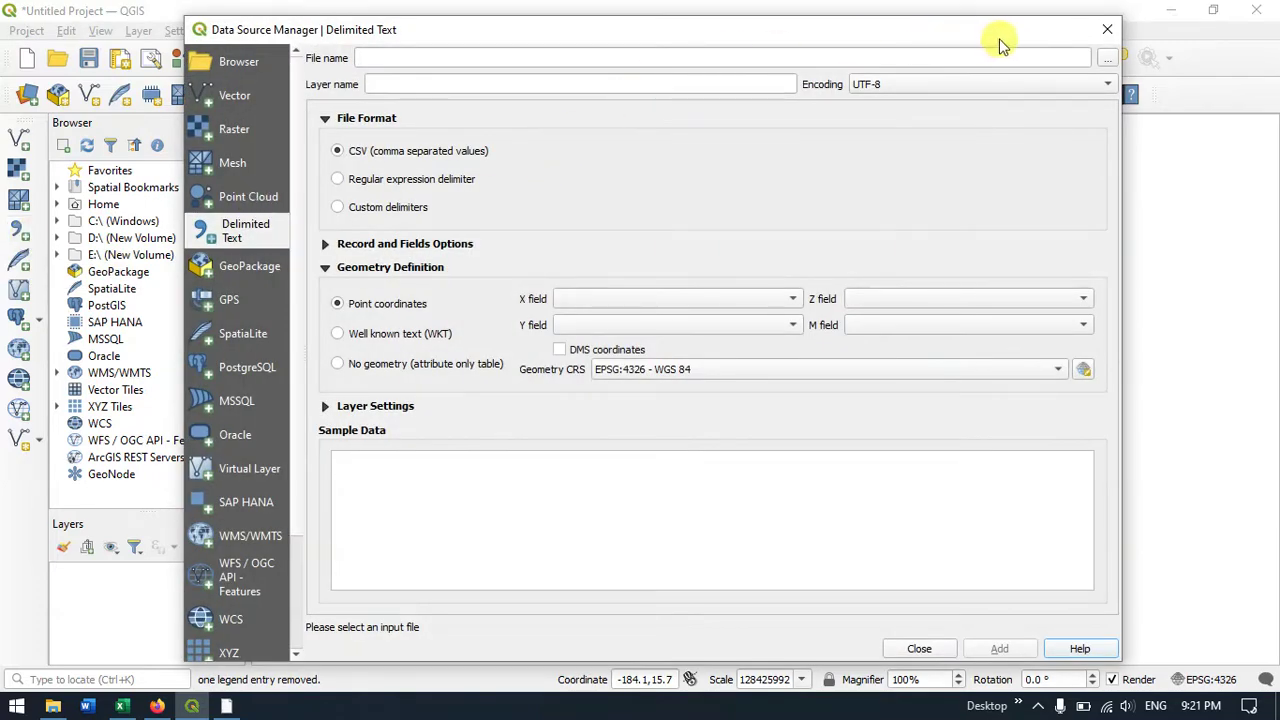
{"action": "left_click", "coordinate": [1110, 62]}
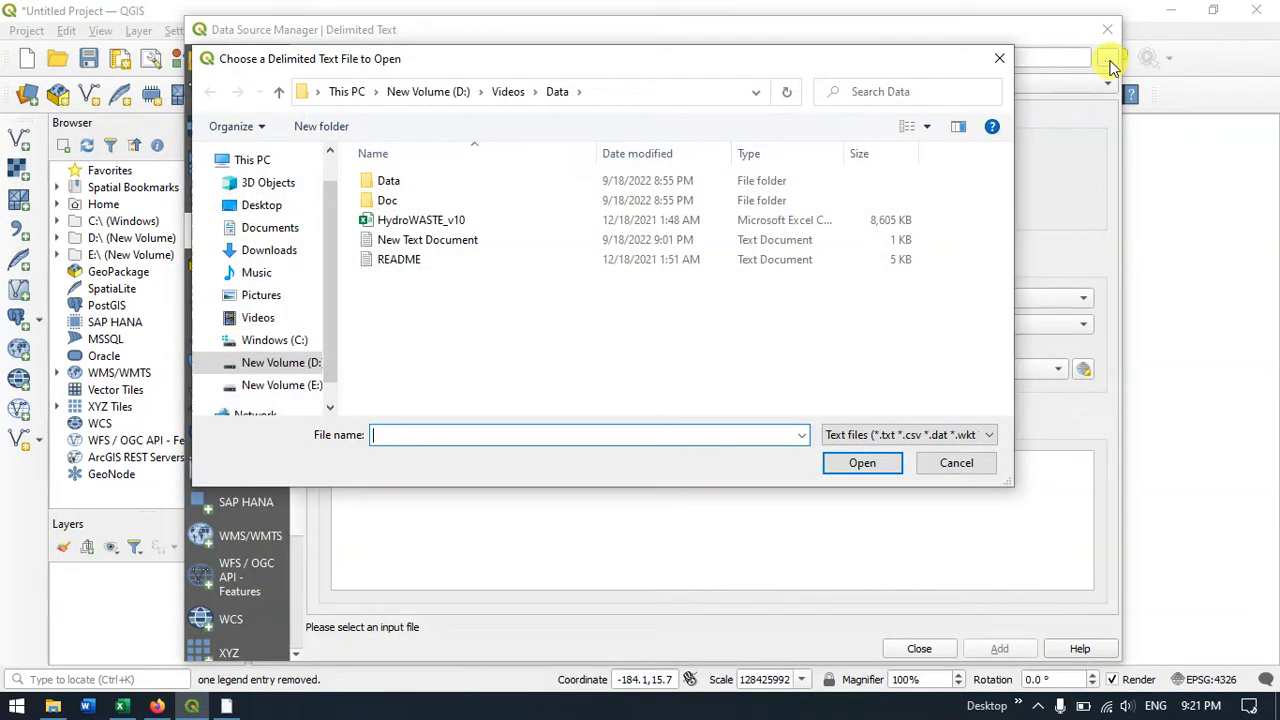
{"action": "left_click", "coordinate": [387, 224]}
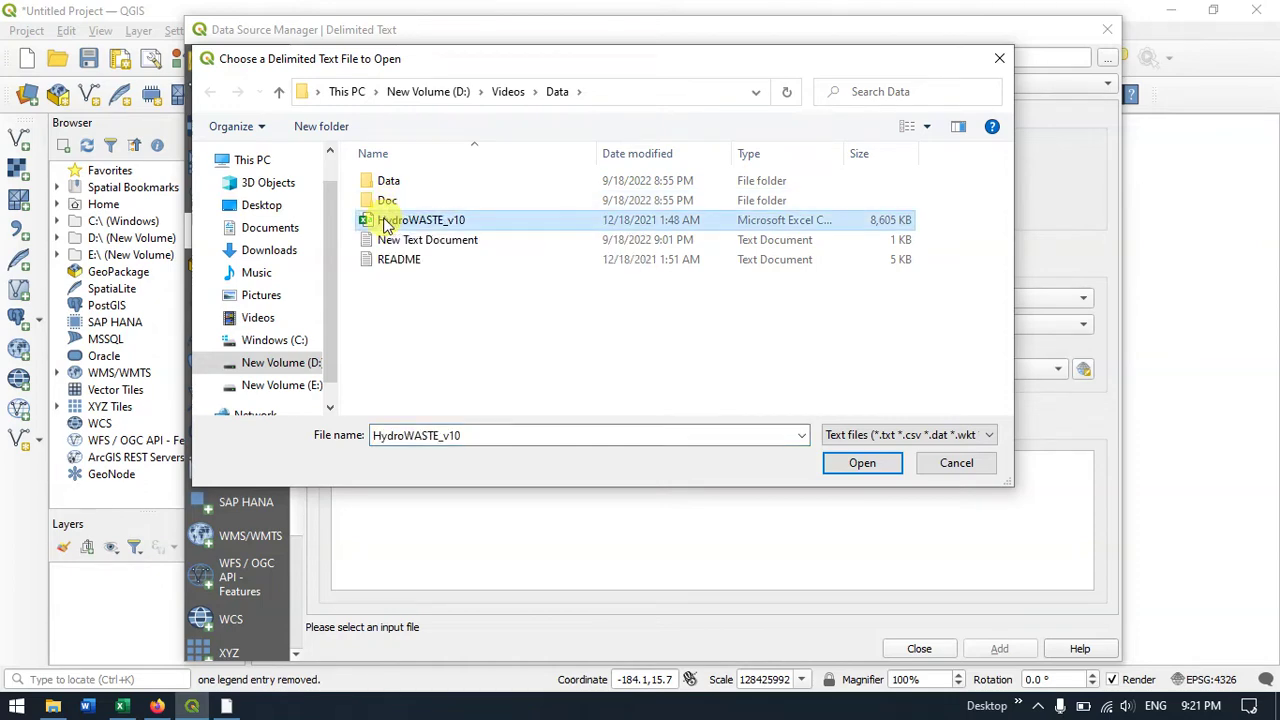
{"action": "left_click", "coordinate": [834, 465]}
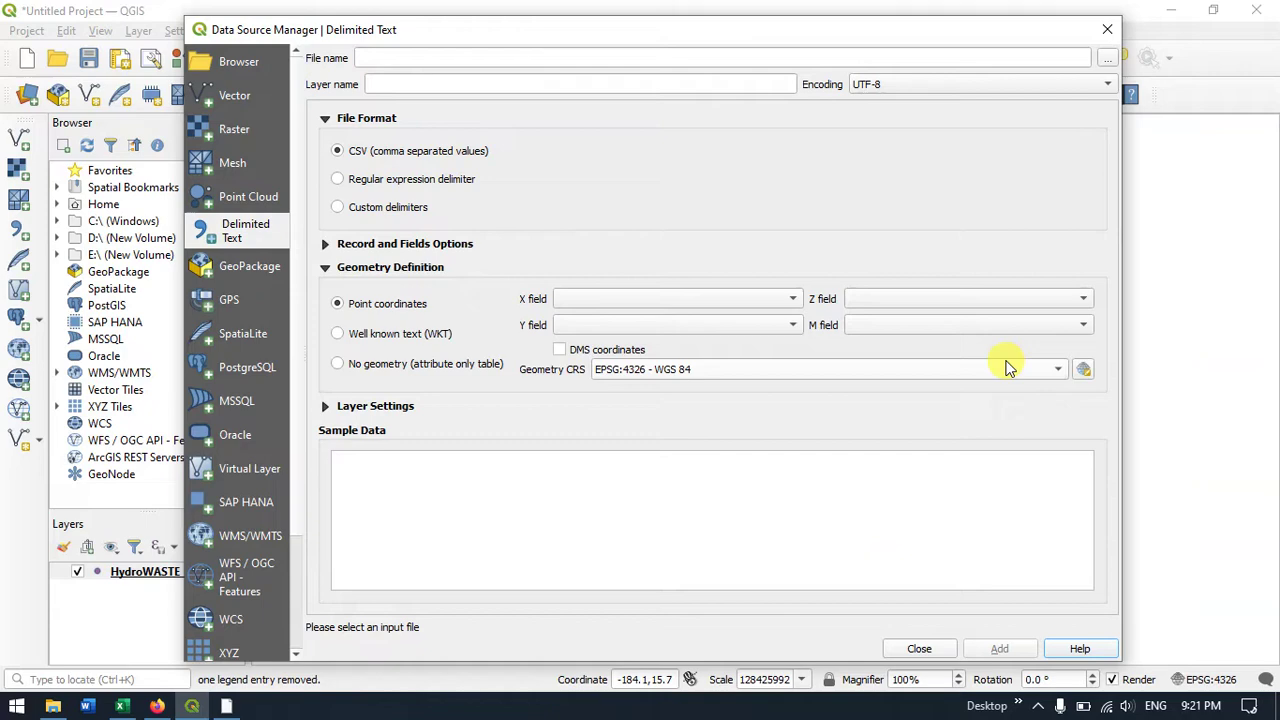
{"action": "left_click", "coordinate": [1107, 34]}
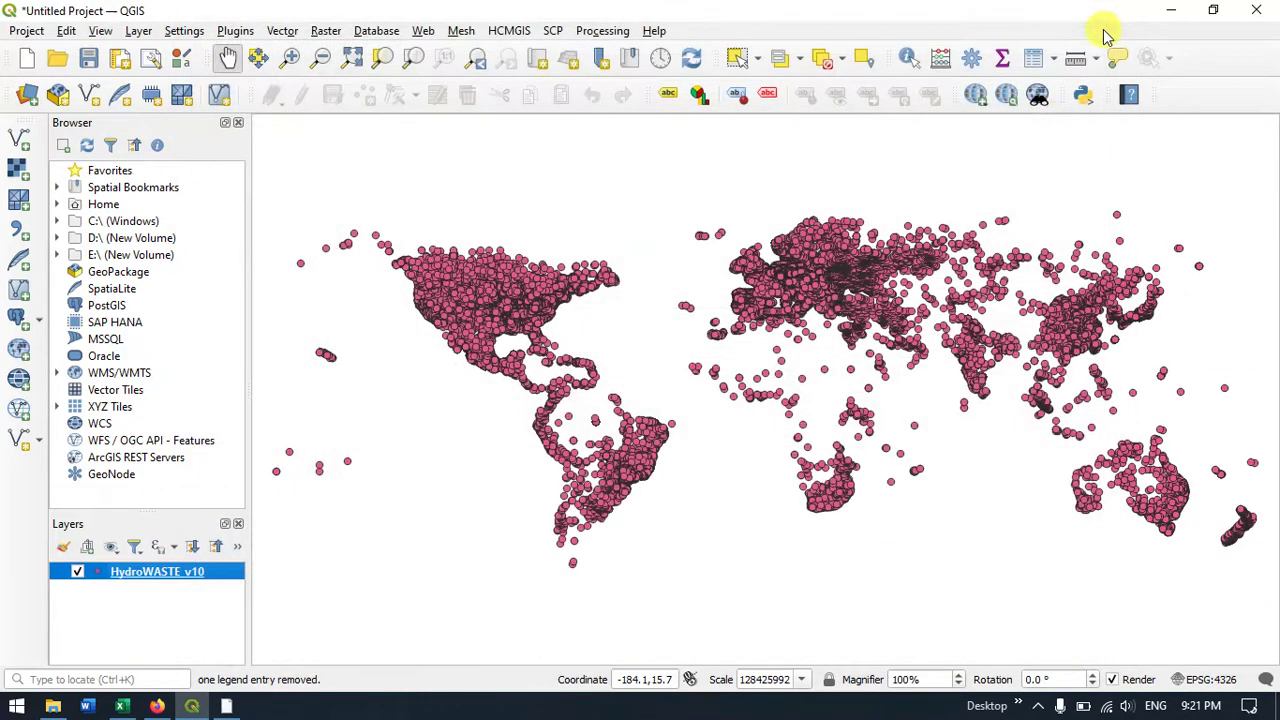
Save the HydroWASTE_v10 features as ESRI Shapefile Wastewater_Treatment.shp in the Digitizing folder.
{"action": "right_click", "coordinate": [209, 580]}
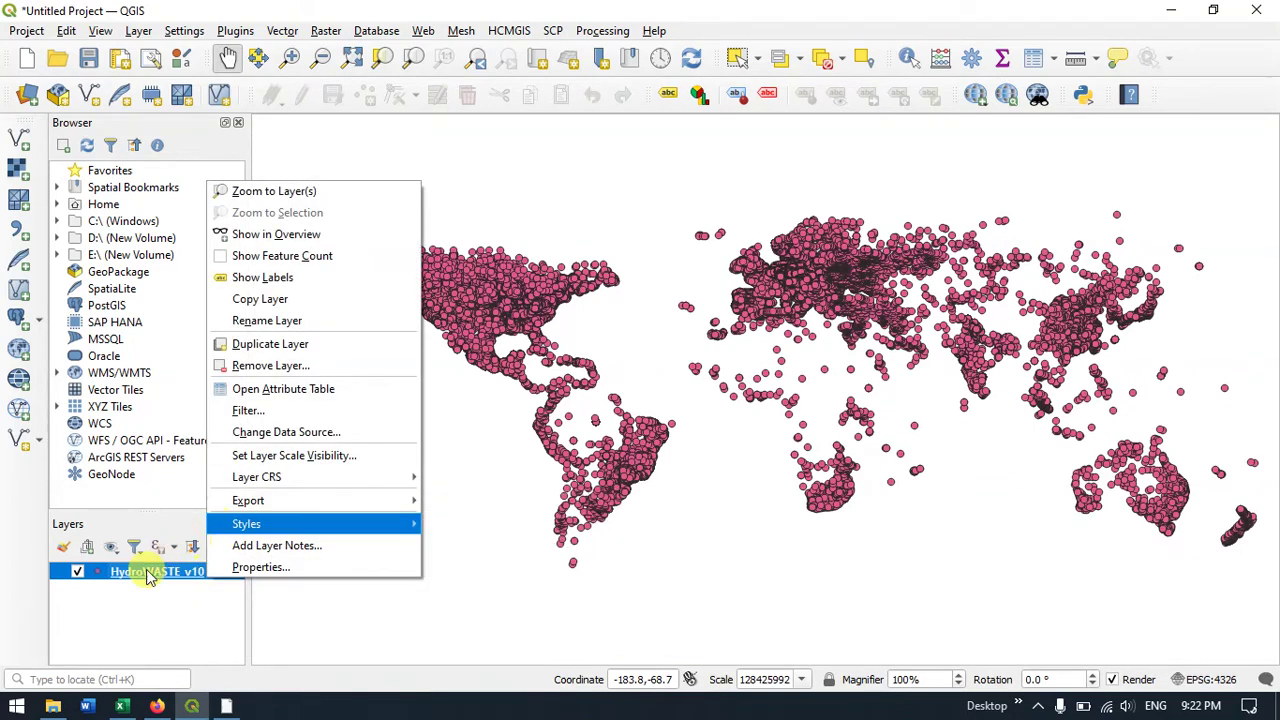
{"action": "mouse_move", "coordinate": [246, 523]}
{"action": "mouse_move", "coordinate": [235, 500]}
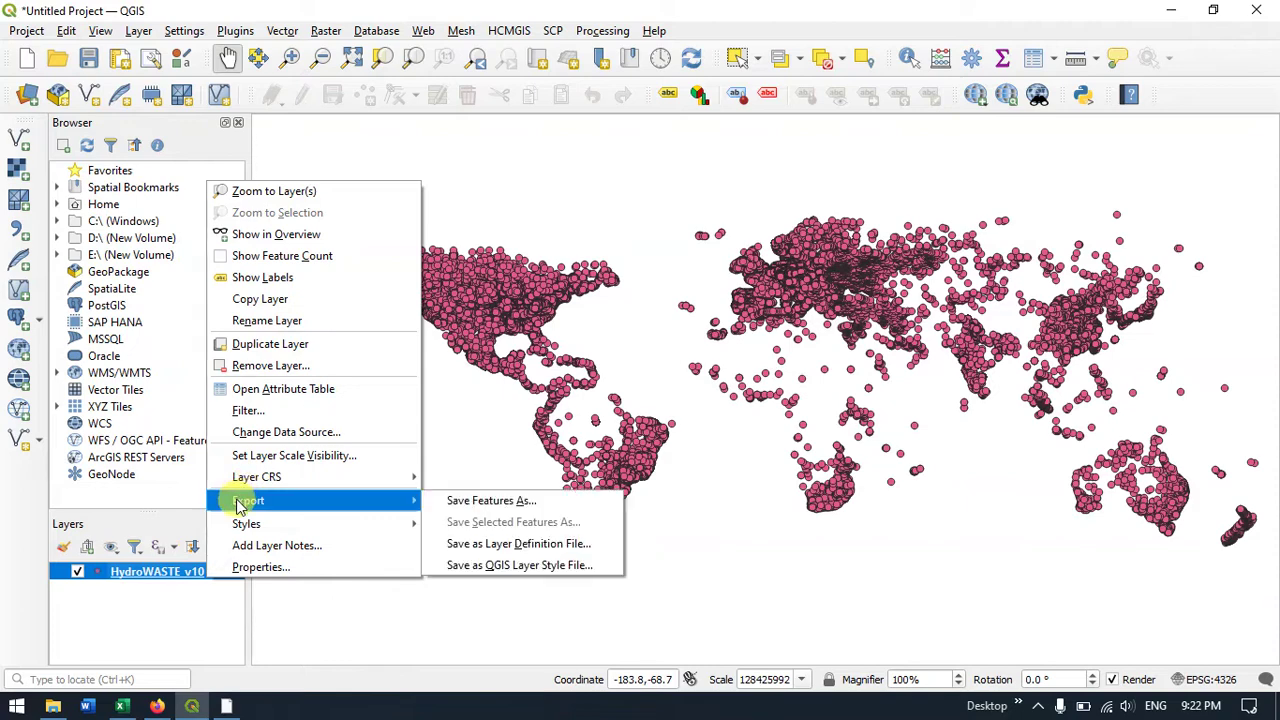
{"action": "left_click", "coordinate": [475, 502]}
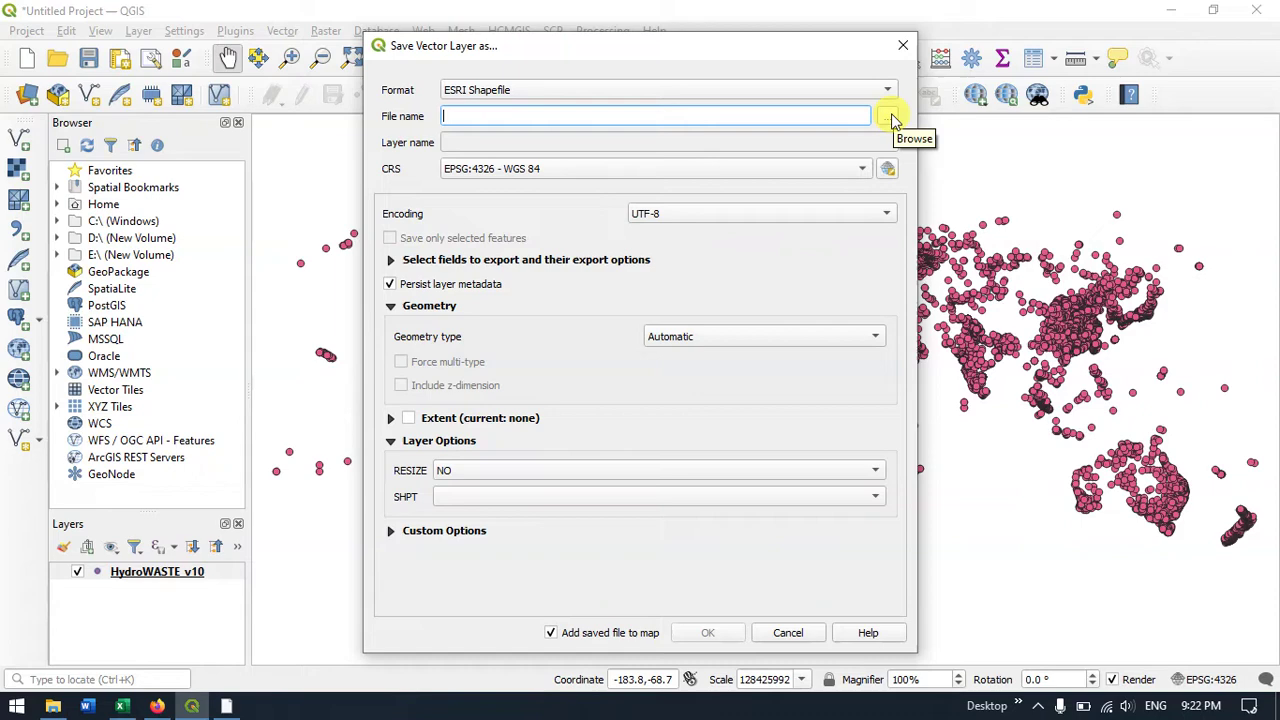
{"action": "left_click", "coordinate": [889, 117]}
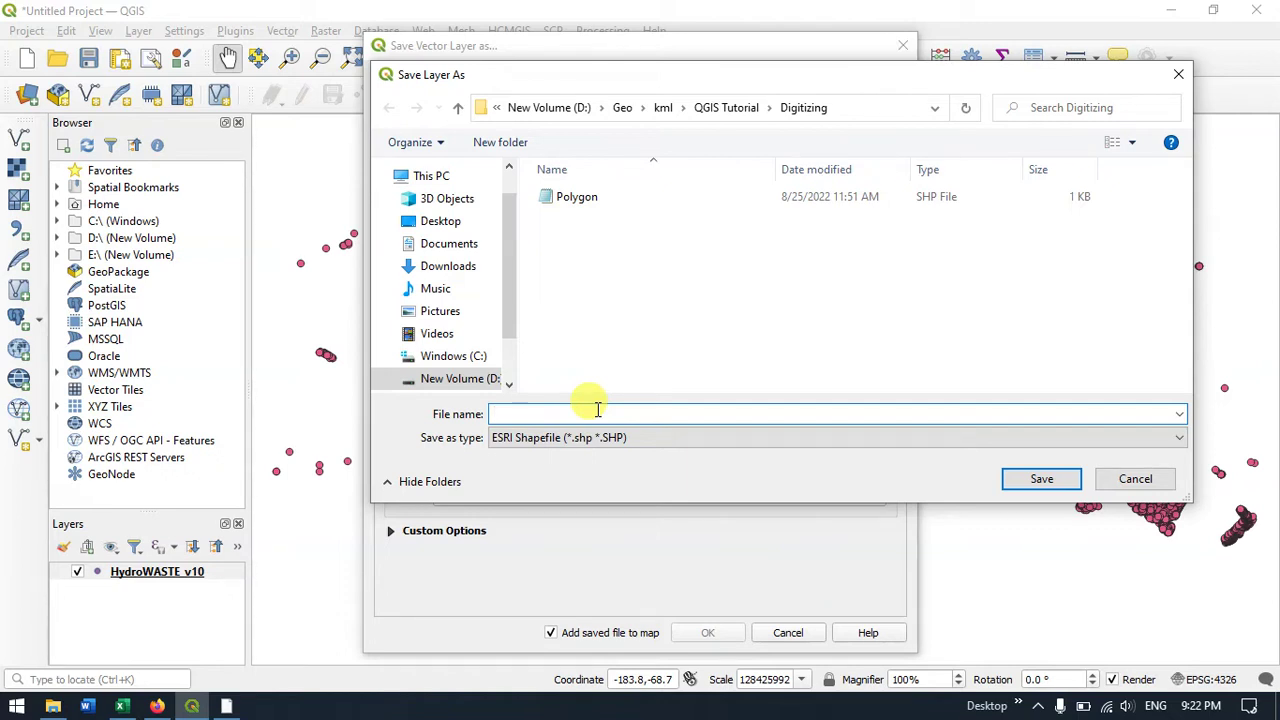
{"action": "type", "text": "Wastewa"}
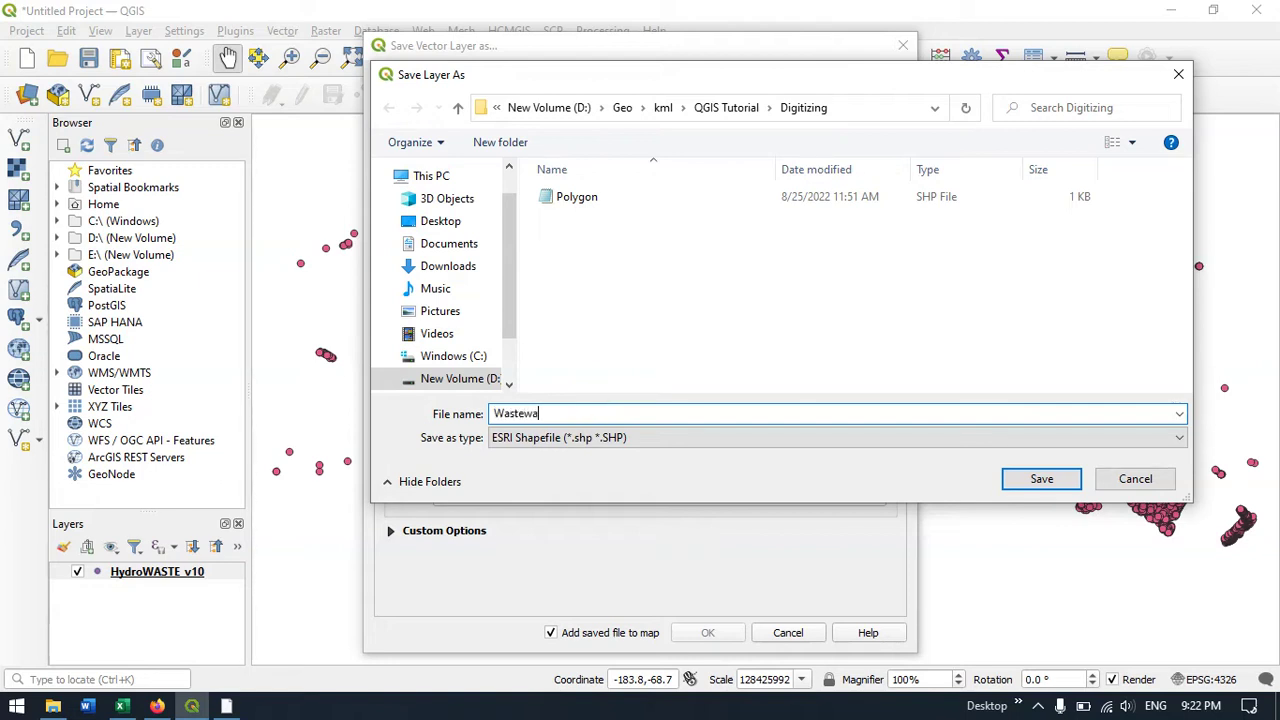
{"action": "type", "text": "ter_Treatment"}
{"action": "left_click", "coordinate": [1036, 478]}
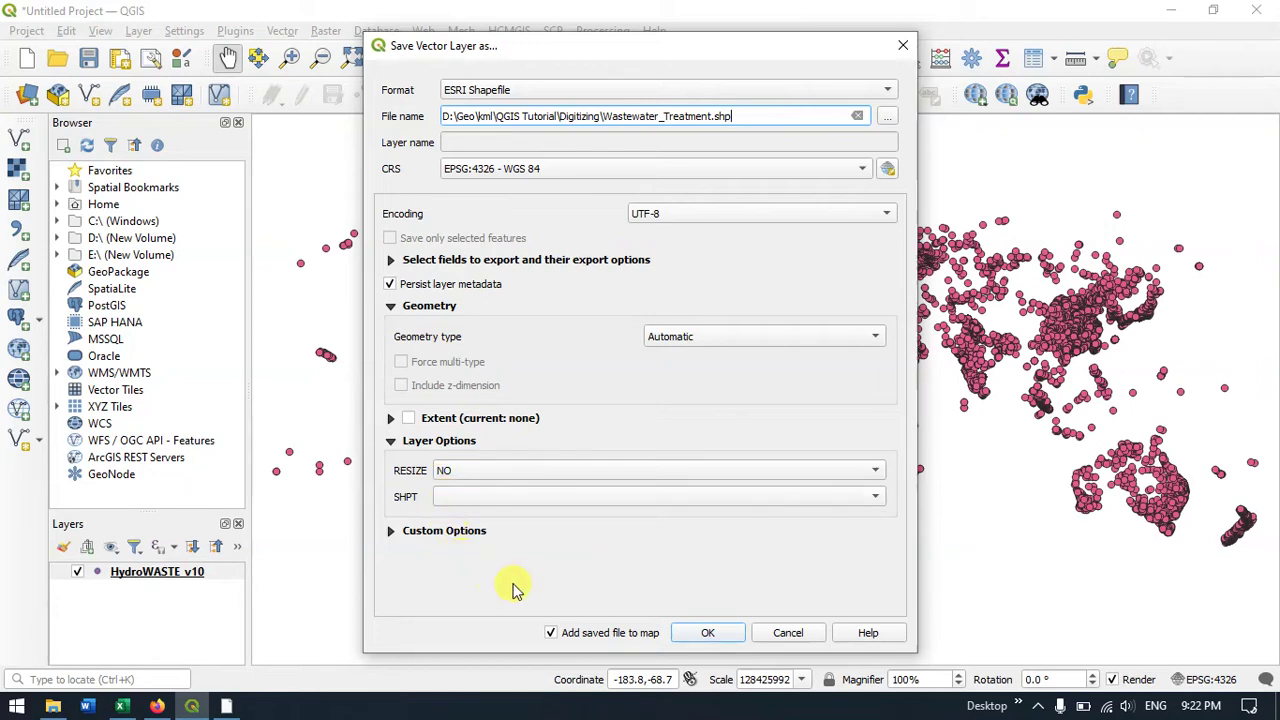
{"action": "left_click", "coordinate": [704, 632]}
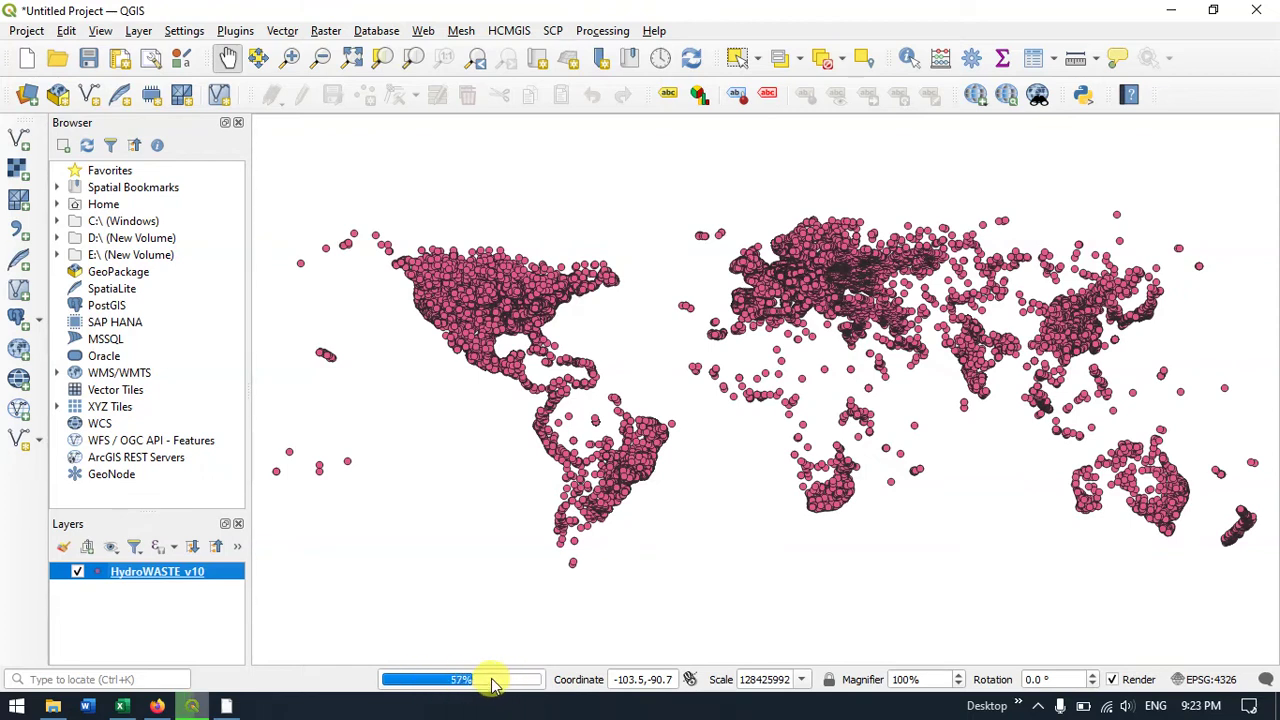
{"action": "mouse_move", "coordinate": [492, 684]}
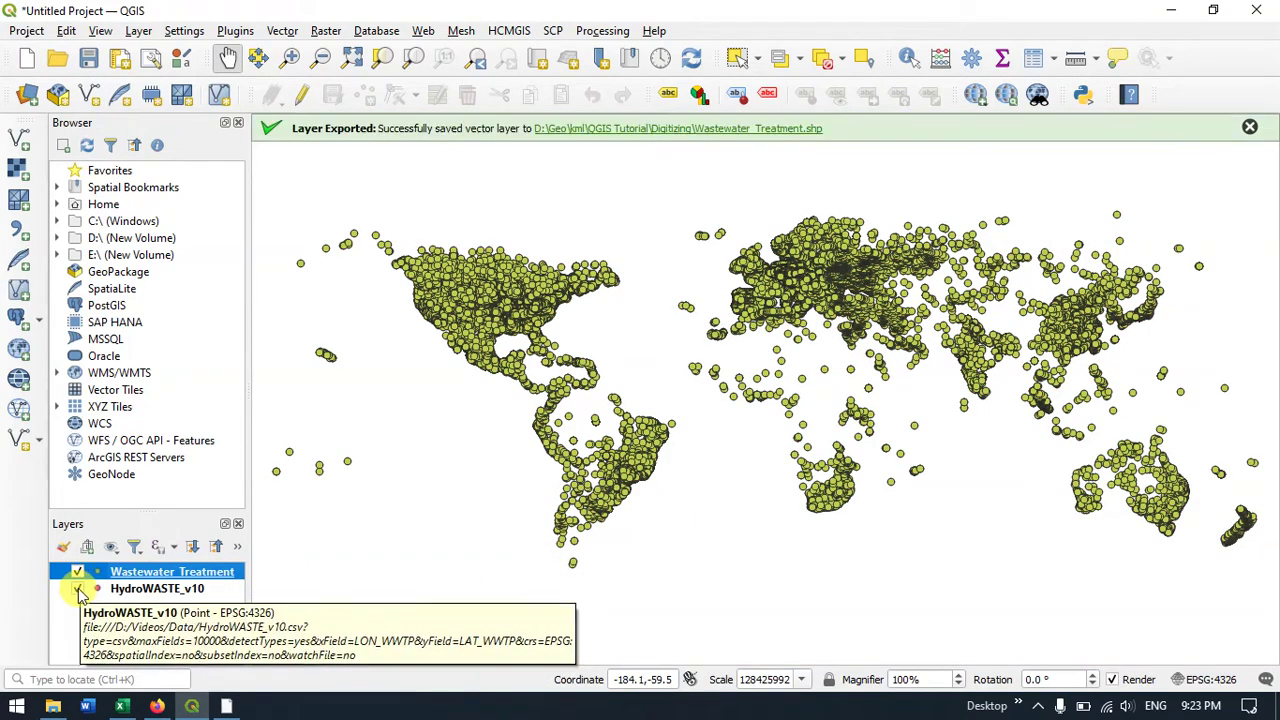
Hide HydroWASTE_v10, add the HCMGIS Esri Shaded Relief basemap, and draw Wastewater_Treatment above it.
{"action": "left_click", "coordinate": [78, 589]}
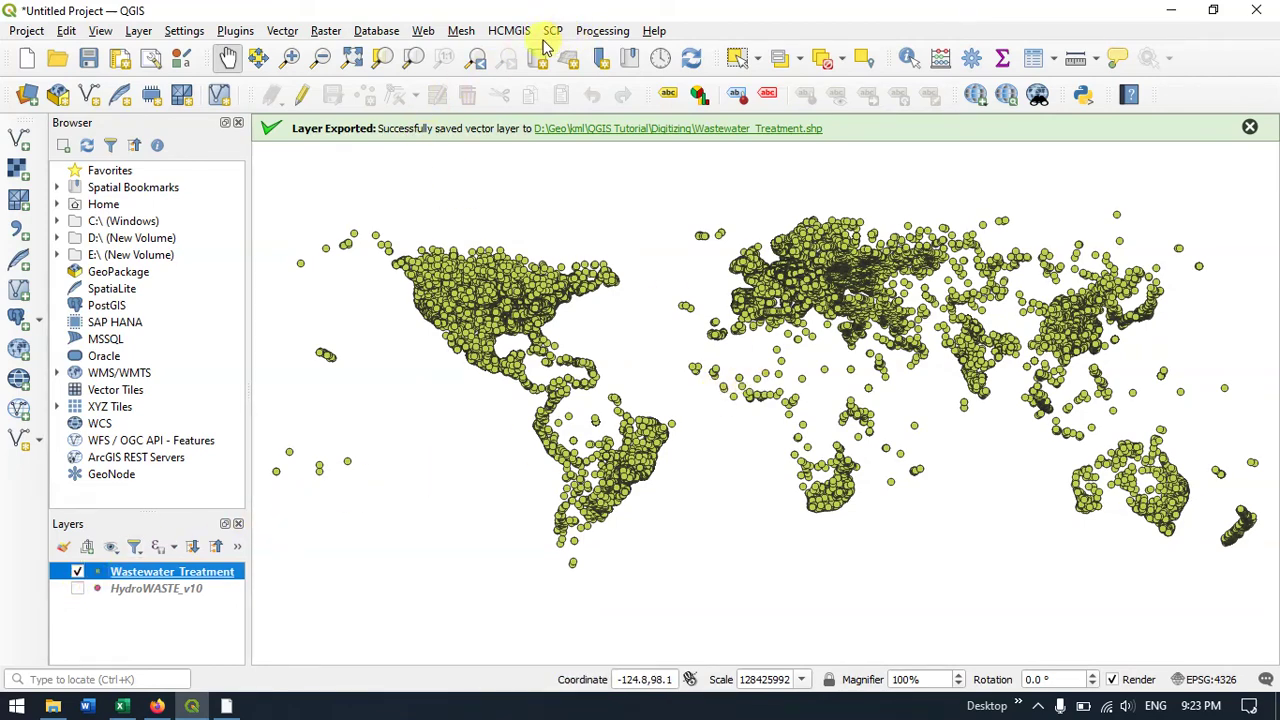
{"action": "left_click", "coordinate": [509, 31]}
{"action": "mouse_move", "coordinate": [530, 51]}
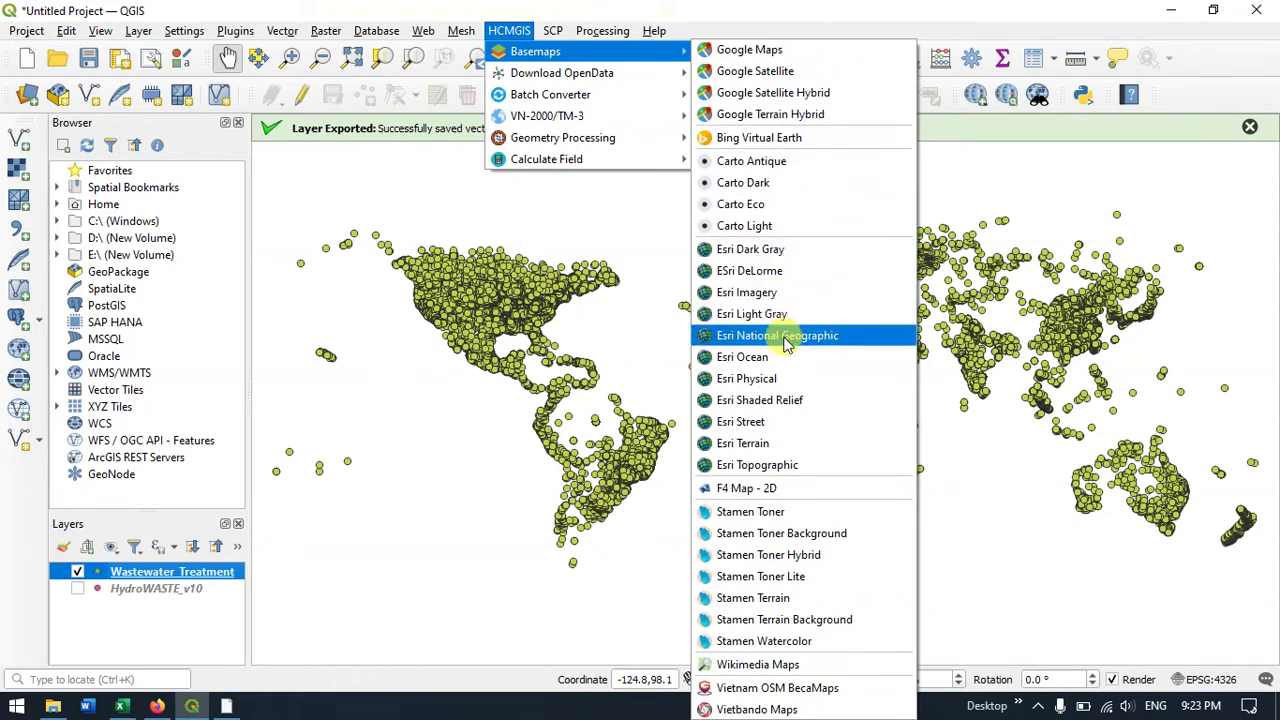
{"action": "left_click", "coordinate": [783, 401]}
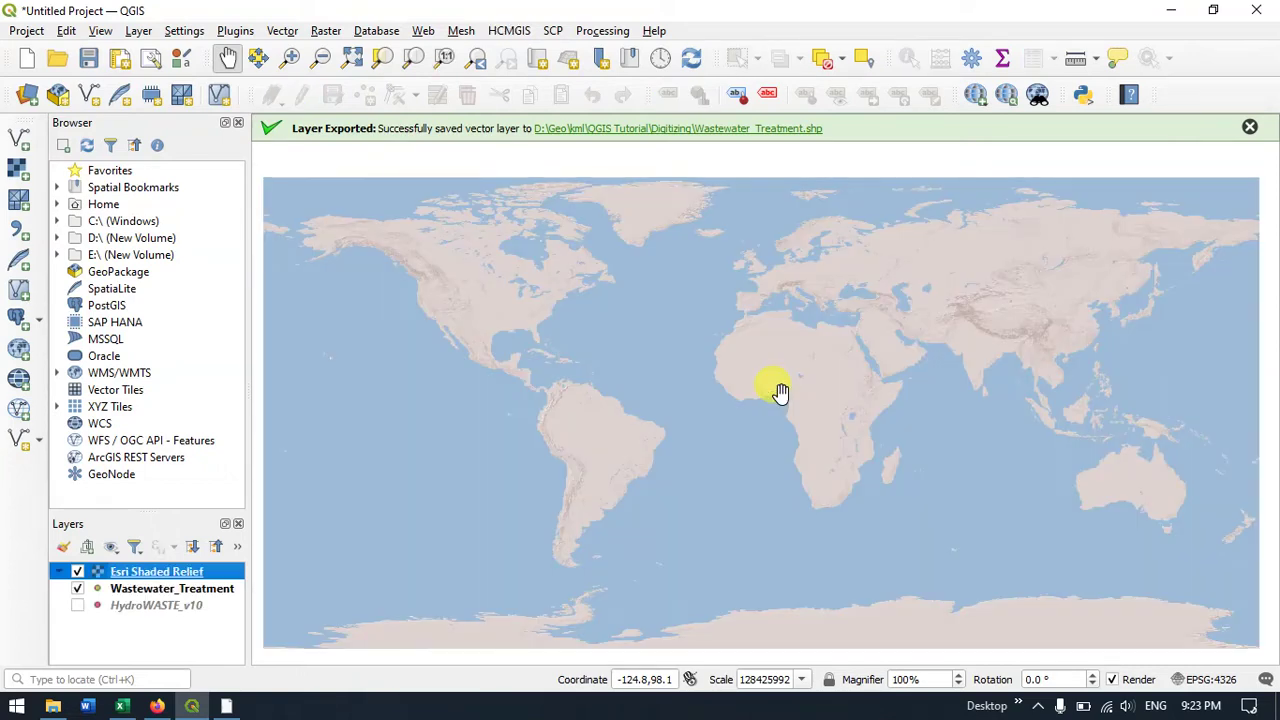
{"action": "left_click", "coordinate": [126, 588]}
{"action": "left_click_drag", "start_coordinate": [145, 572], "coordinate": [150, 566]}
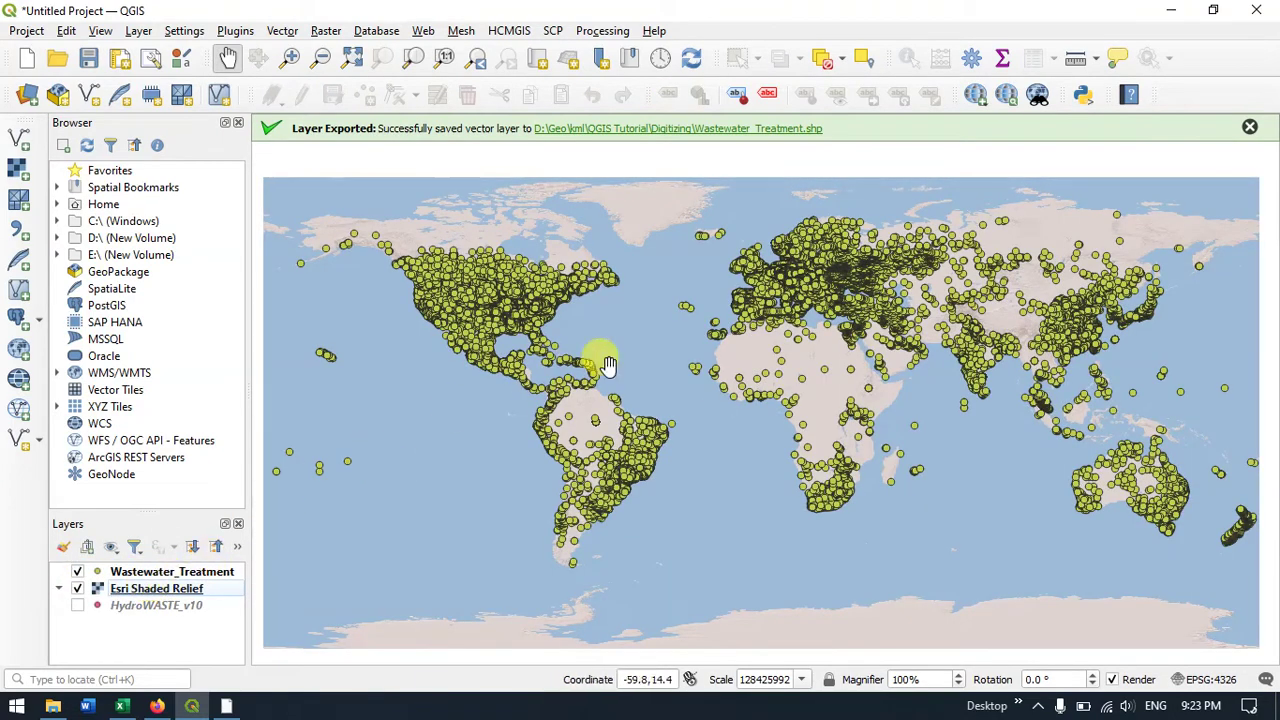